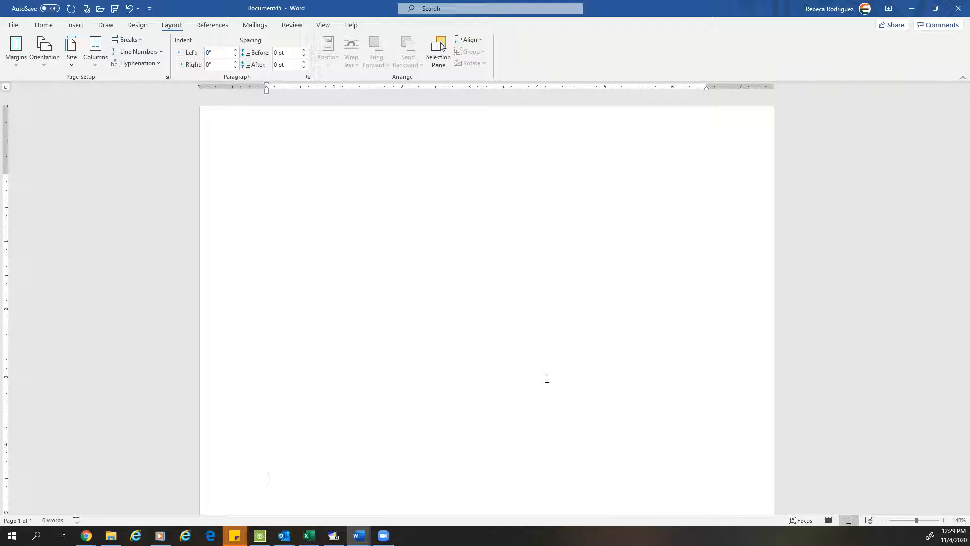
Step: Enter the title "POEMS TO IMPROVE OUR LIVES" and insert a table of two columns and eight rows beneath it
text(POEMS TO IMPROVE OUR LIVES)
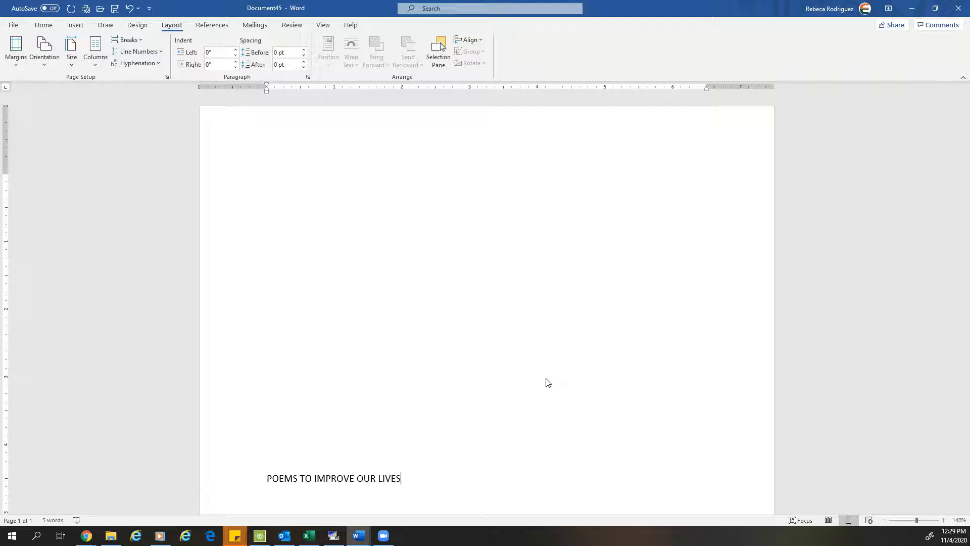
key(Return)
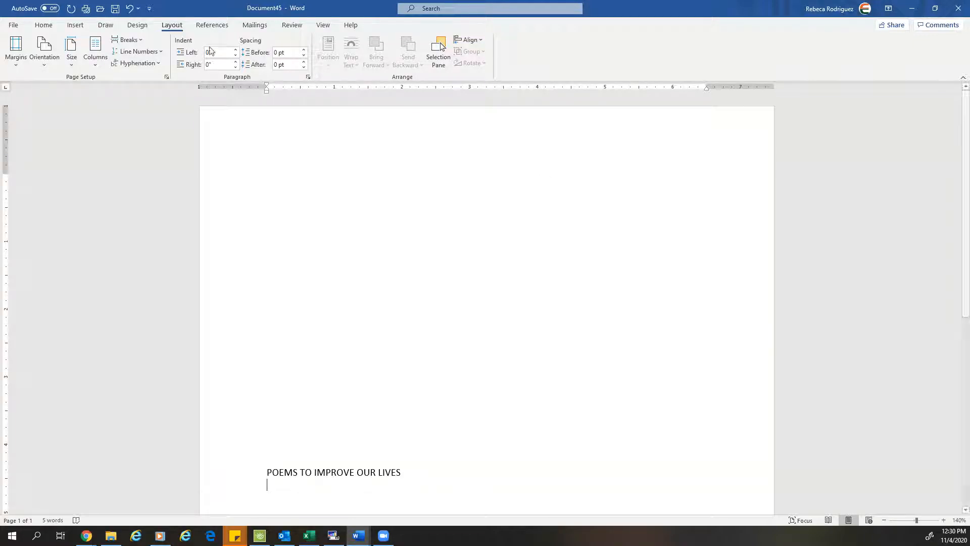
click(76, 26)
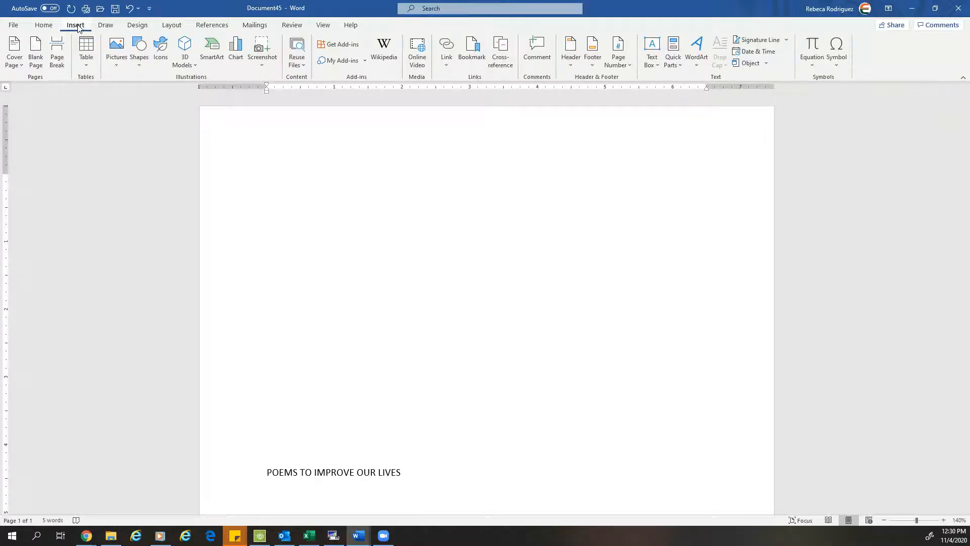
click(83, 66)
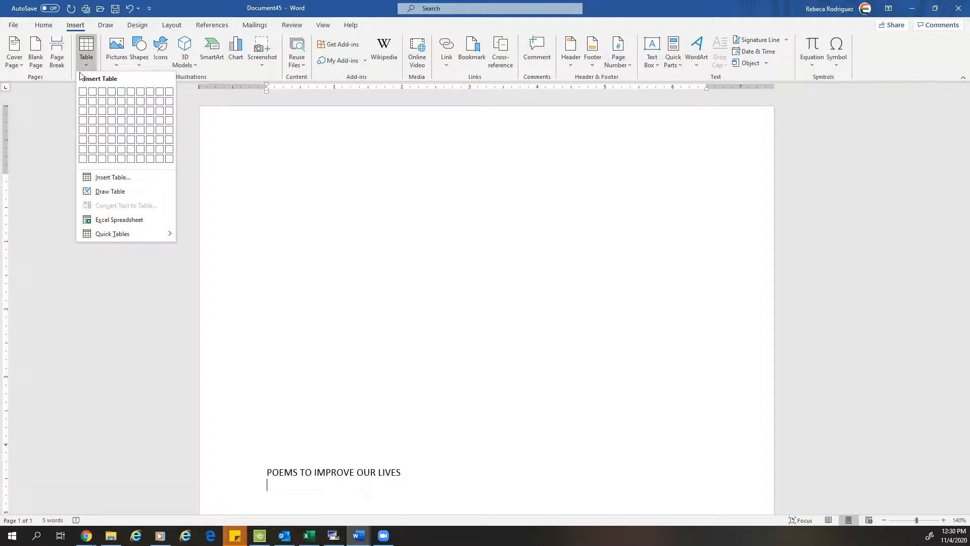
click(94, 160)
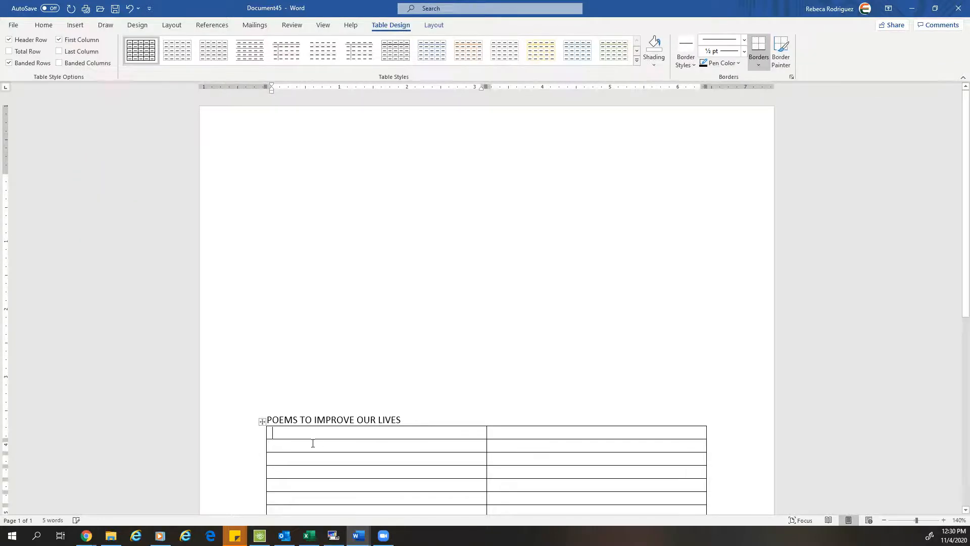
Step: Centre the title line above the table
click(311, 419)
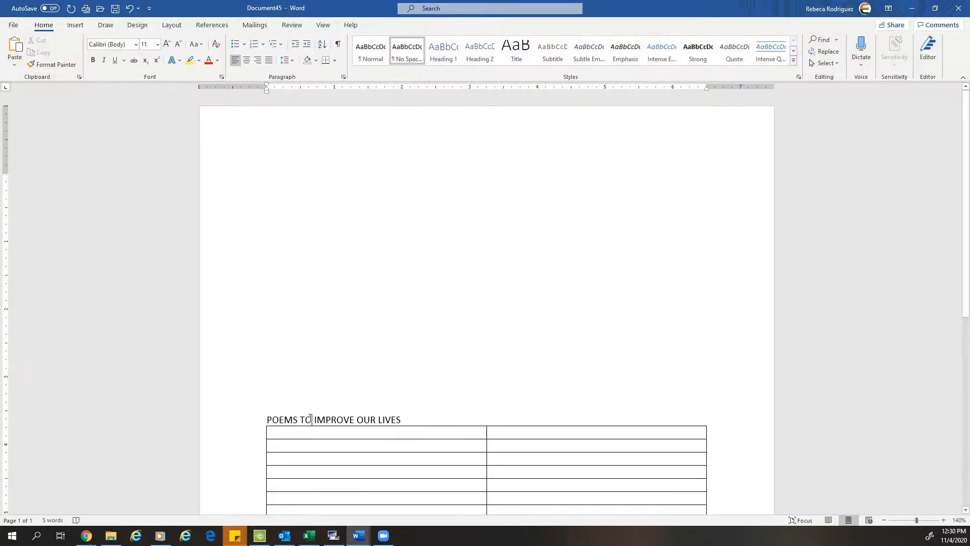
key(ctrl+e)
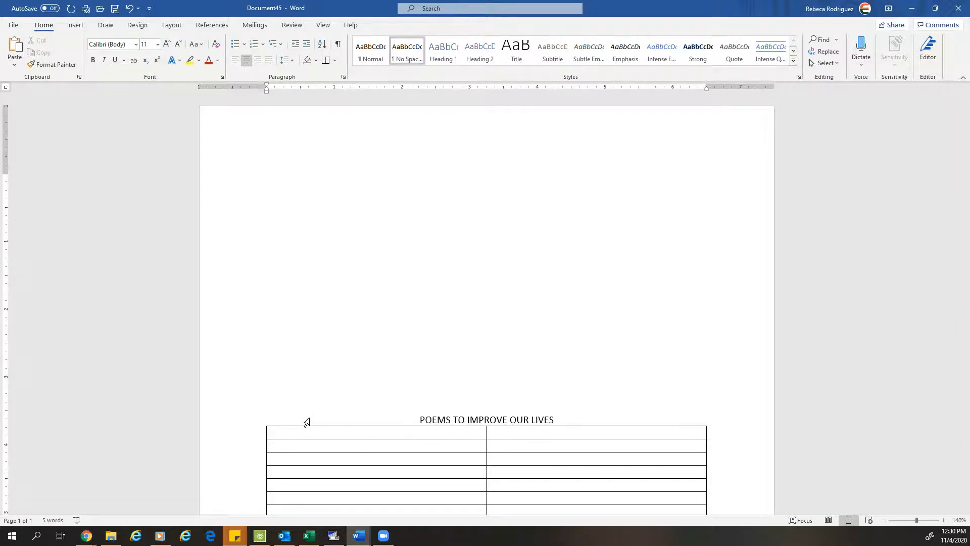
Step: Fill the table's first row with the column headings "Poem" and "Written By"
scroll(306, 422, down, 1)
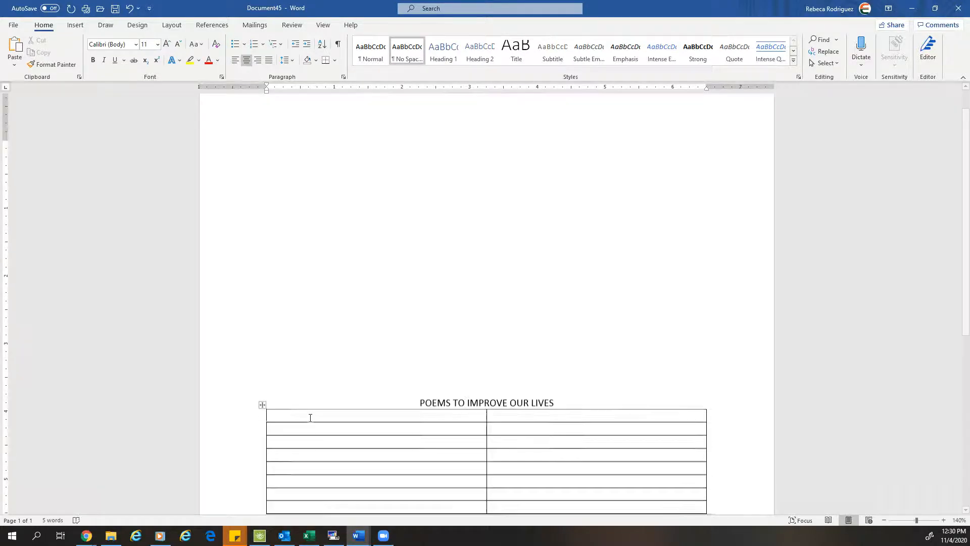
click(295, 406)
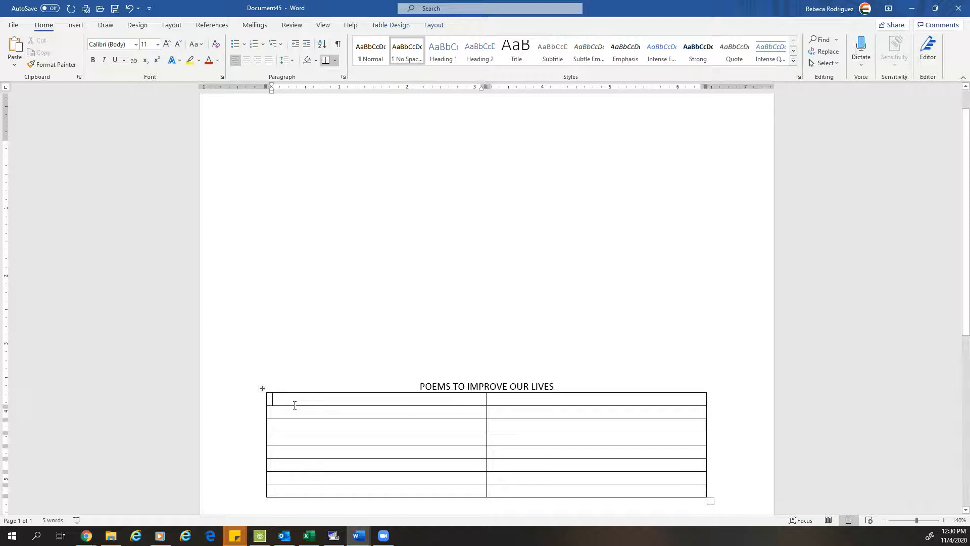
text(p)
key(BackSpace)
text(Poem)
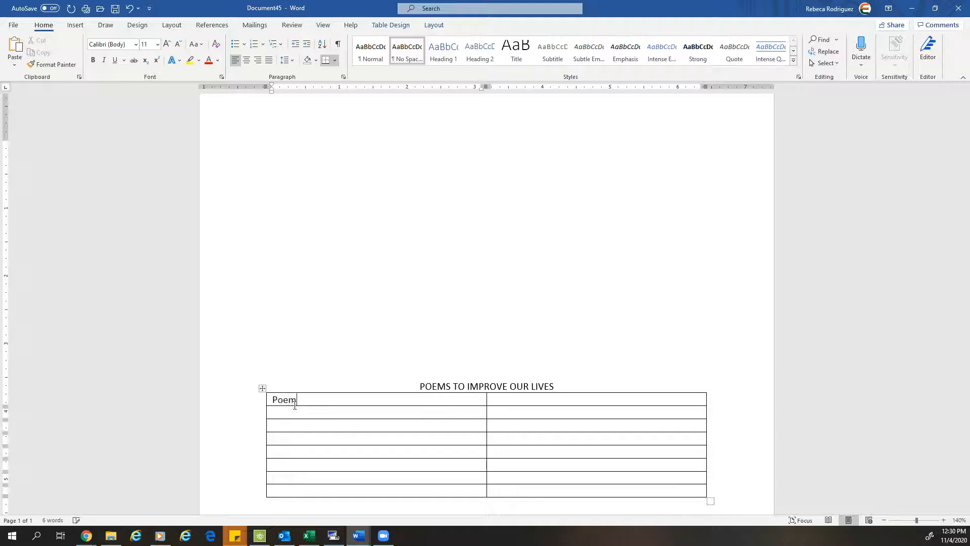
key(Tab)
text(Wrt)
key(BackSpace)
text(iting)
key(BackSpace)
key(BackSpace)
text(ten by)
key(BackSpace)
key(BackSpace)
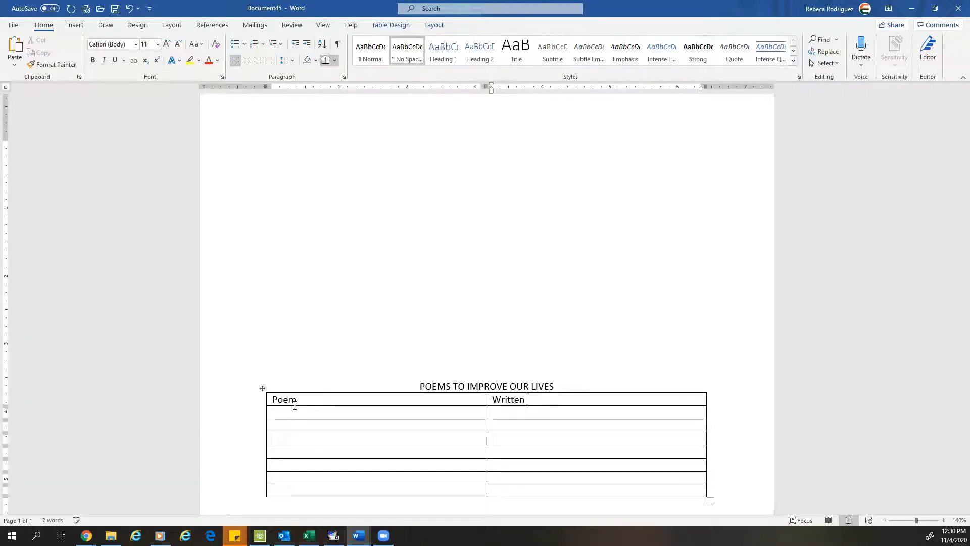
text(By)
key(Tab)
Step: Fill the second row with the poem "Great Men" and the author "Ralph Waldo Emerson"
text(Great Men)
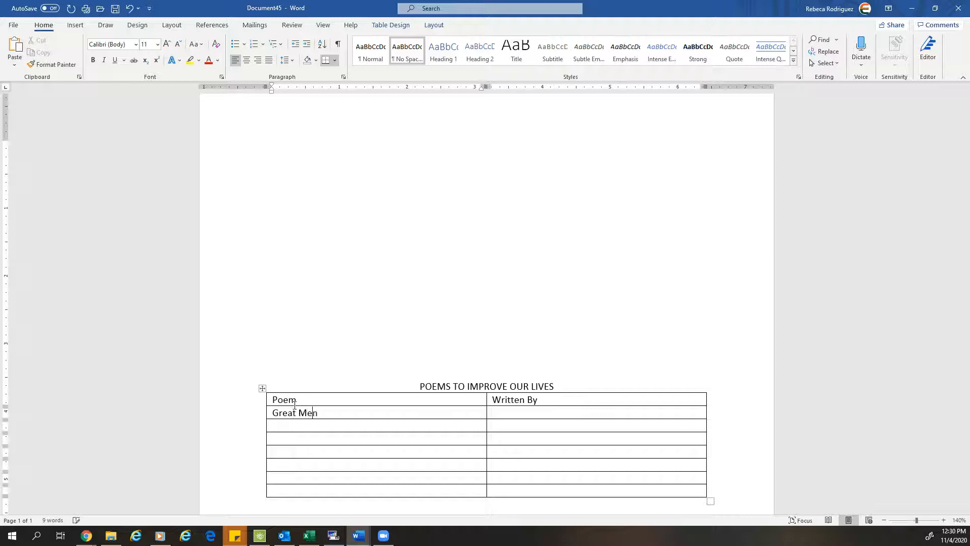
key(Tab)
text(Ralph)
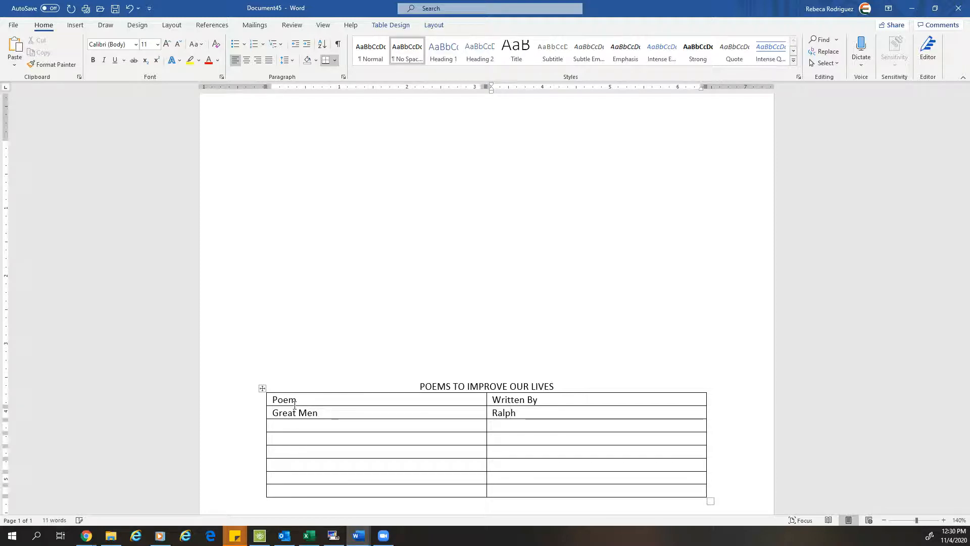
text( Waldro)
key(BackSpace)
key(BackSpace)
text(o)
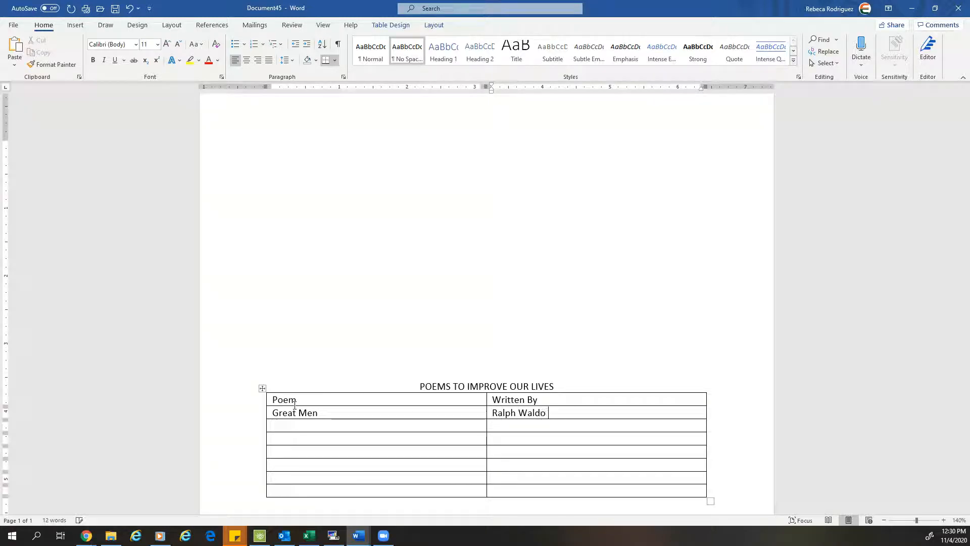
text( Emerson)
key(Tab)
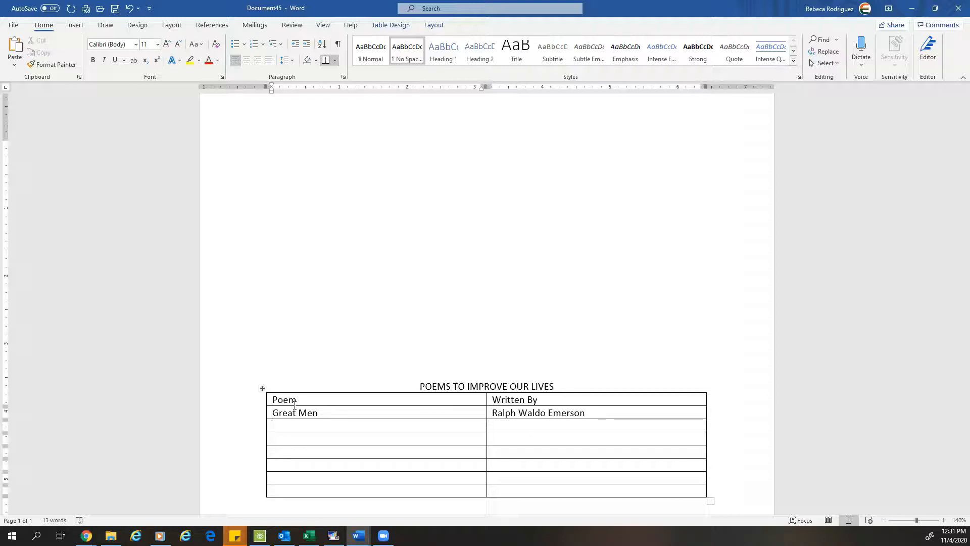
Step: Fill the third row with the poem "Success" and the author "Henry Wadsworth Longfellow"
text(Suss)
key(BackSpace)
key(BackSpace)
text(ccess)
key(Tab)
text(Henry Wadwor)
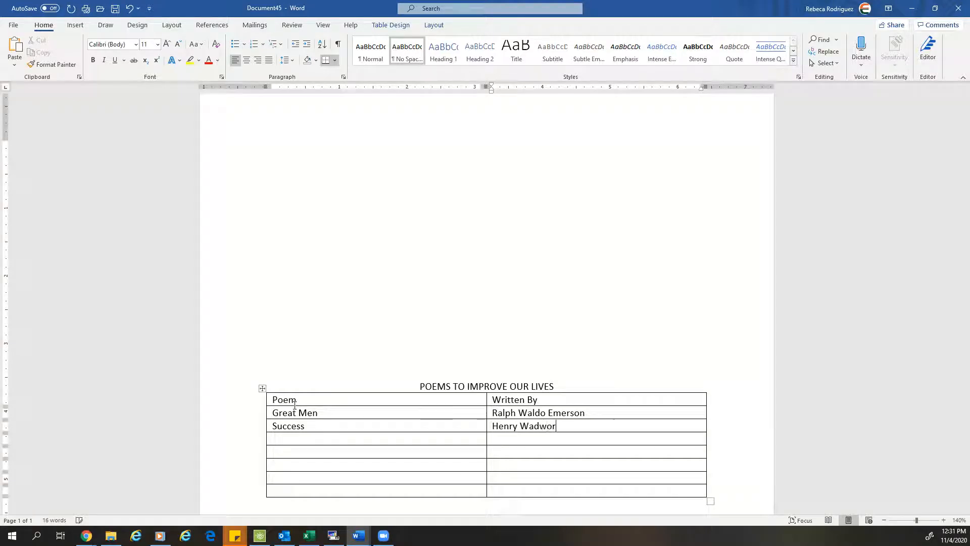
key(BackSpace)
key(BackSpace)
key(BackSpace)
text(sword)
key(BackSpace)
text(th Longfellow)
key(Tab)
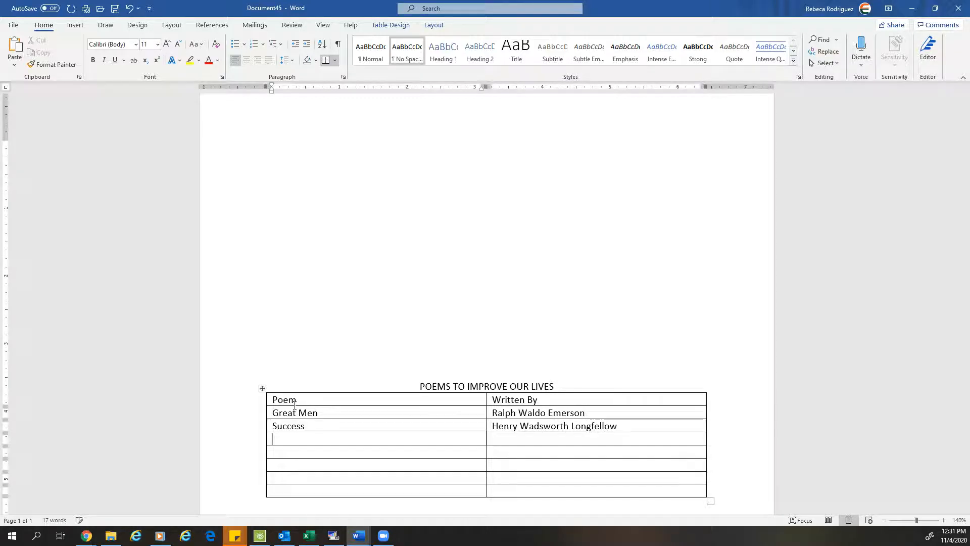
Step: Fill the fourth row with the poem "If" and the author "Rudyard Kipling"
text(If)
key(Tab)
text(Rudy)
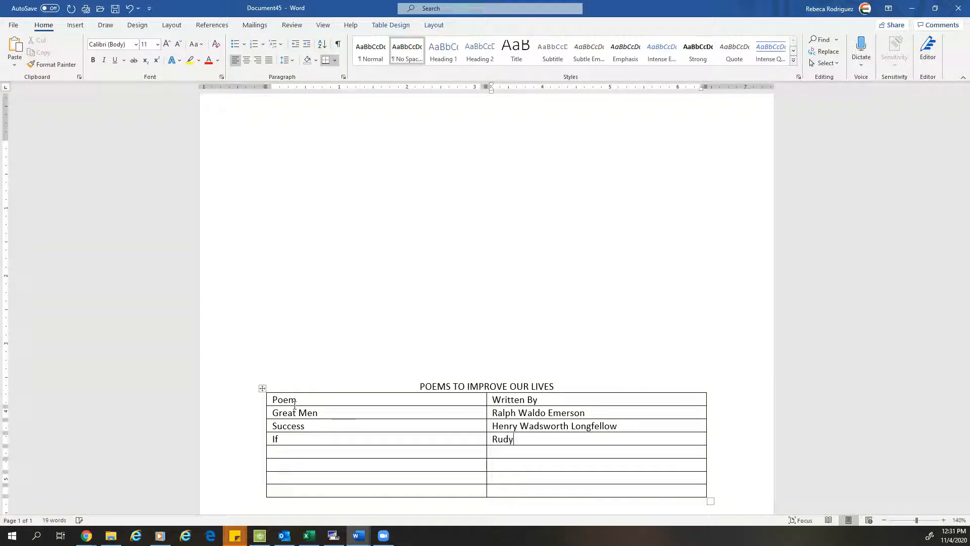
text(ard Kipling)
key(Tab)
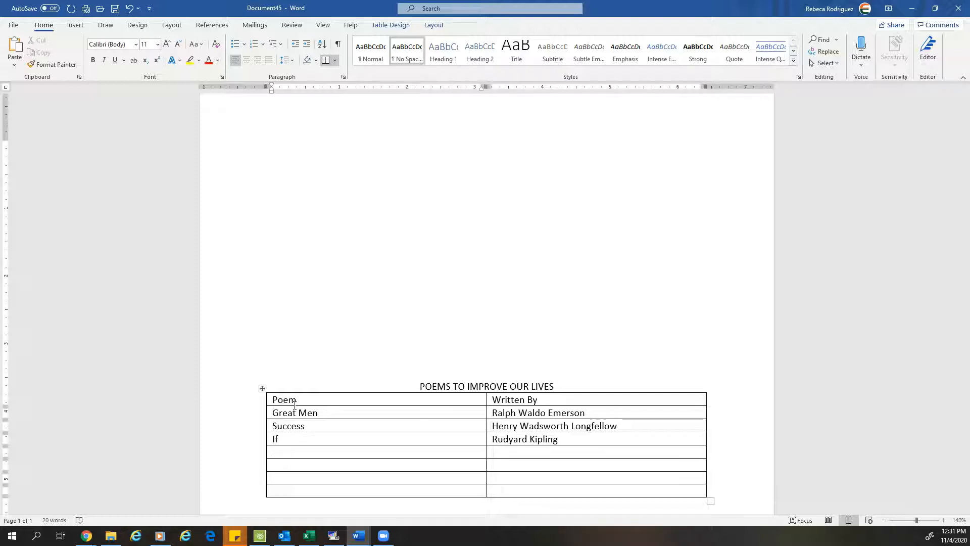
Step: Fill the fifth row with the poem "The Road Not Take" and the author "Robert Forst"
text(The Road Not Take)
key(Tab)
text(Ro)
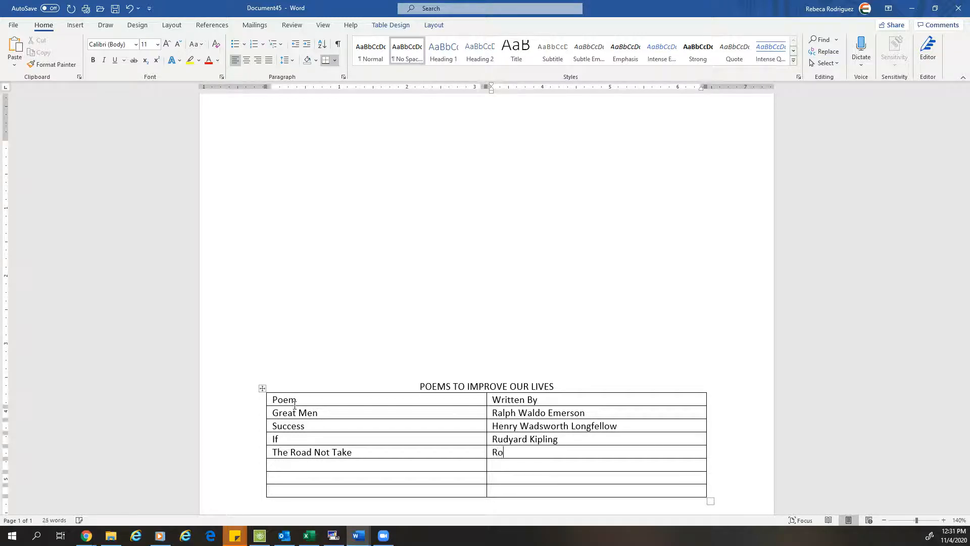
text(bert Forst)
key(Tab)
Step: Fill the sixth row with the poem "Will" and the author "Ella Wheeler Wilcox"
text(Will)
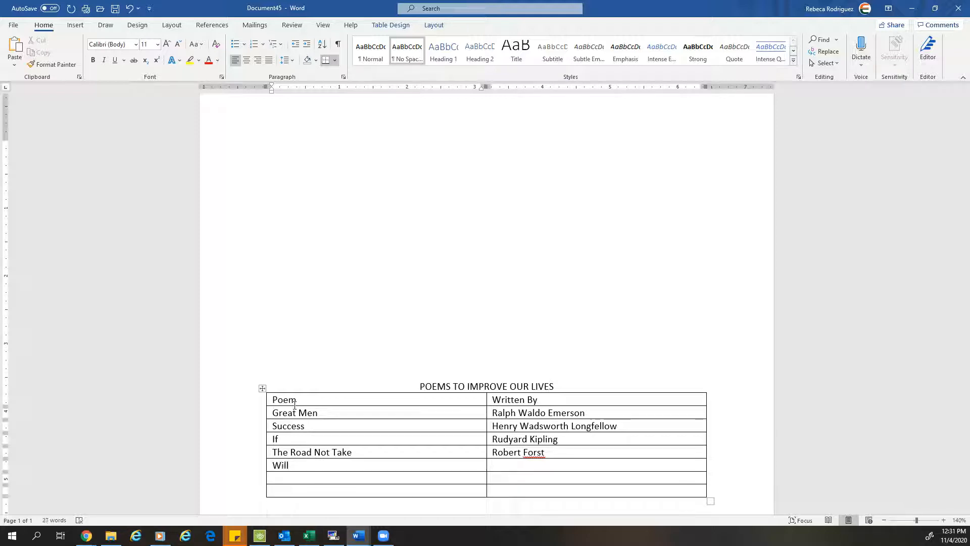
key(Tab)
text(Ella Wh)
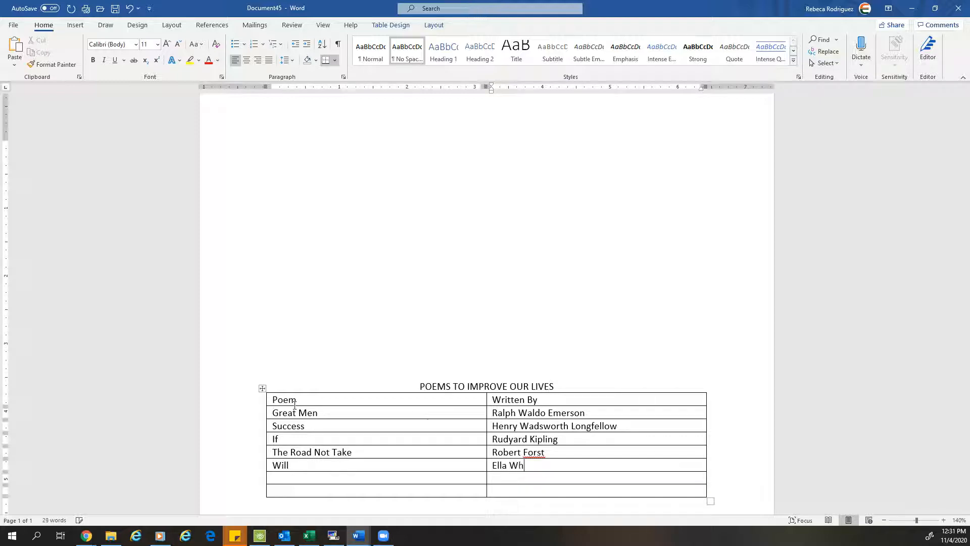
text(eeler Wli)
key(BackSpace)
key(BackSpace)
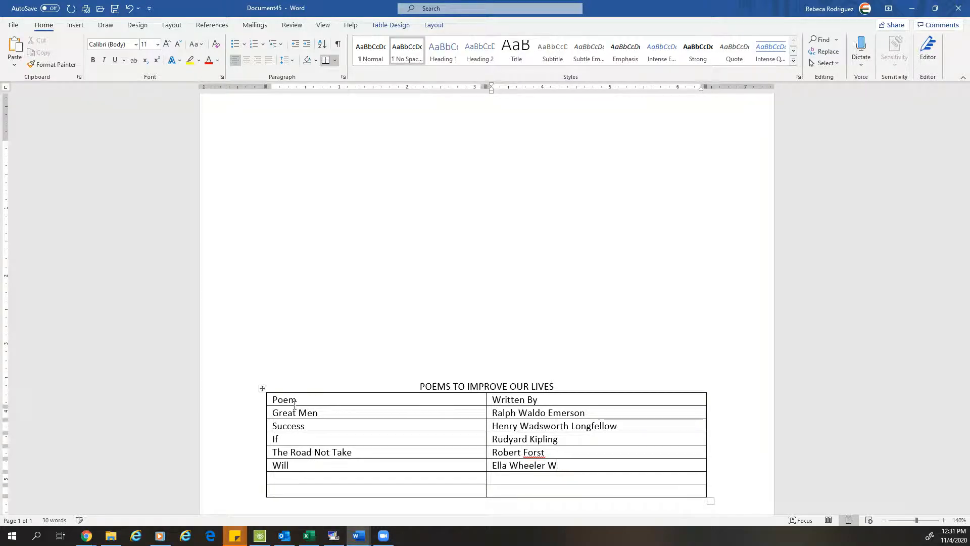
text(ilcos)
key(BackSpace)
text(x)
key(Tab)
Step: Fill the seventh row with the poem "The Sin of Omission" and the author "Margaret E. Sangster"
text(The Sine of)
key(BackSpace)
key(BackSpace)
key(BackSpace)
key(BackSpace)
text(of Om)
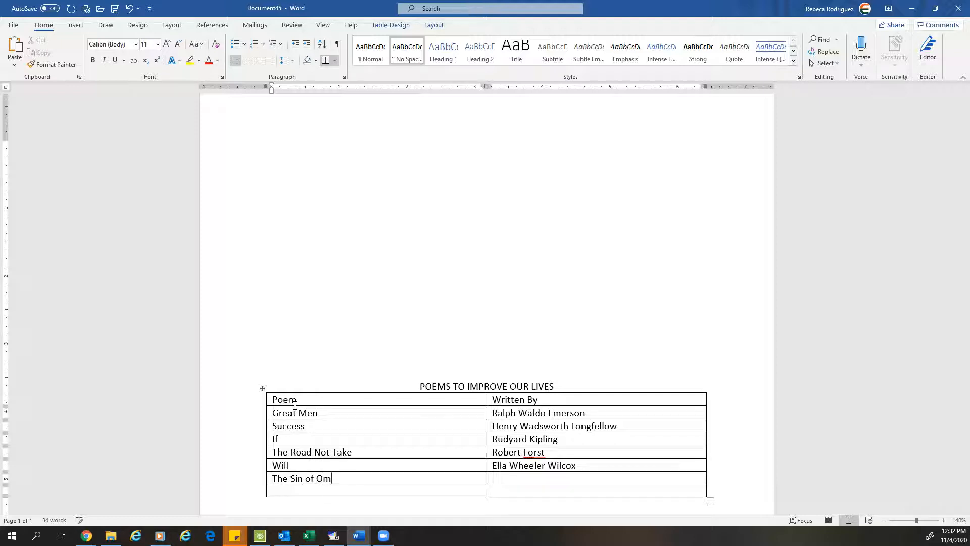
text(ission)
key(Tab)
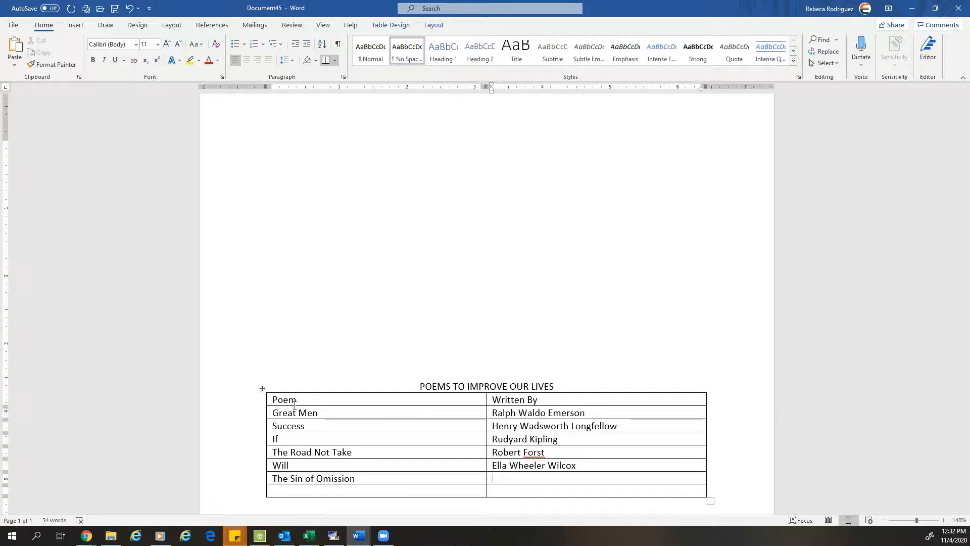
text(Margar)
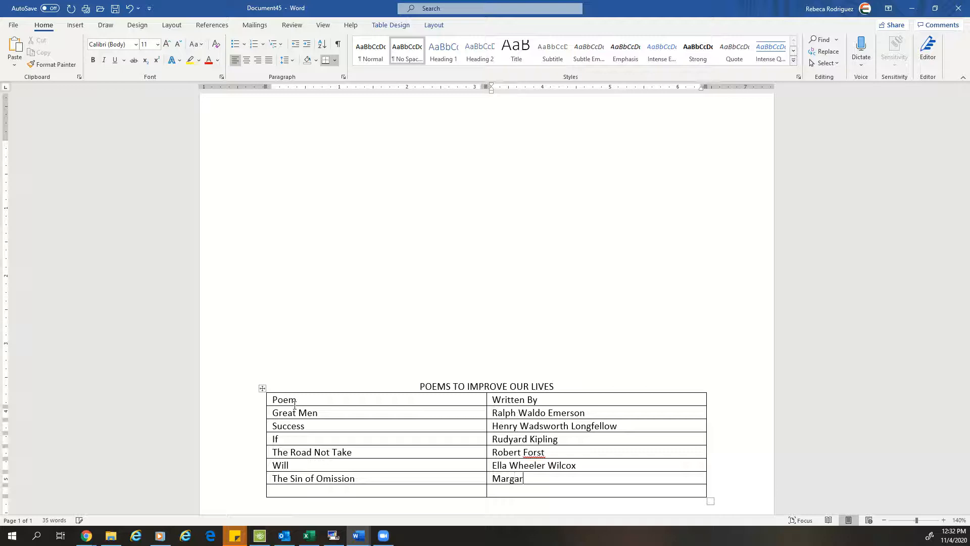
text(et E. Sangster)
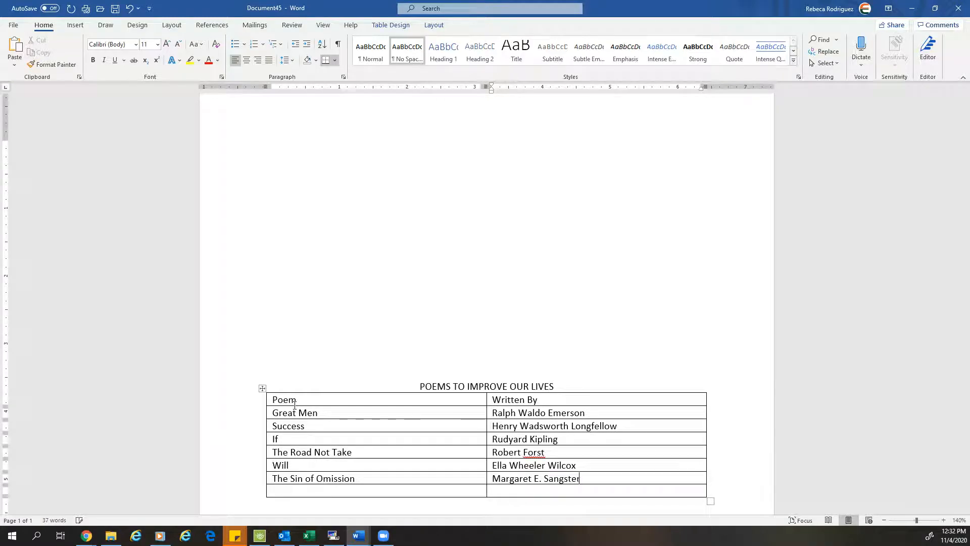
key(Tab)
Step: Fill the eighth row with the poem "Good and Bad Children" and the author "Robert Louis Stevenson"
text(Good and Ba)
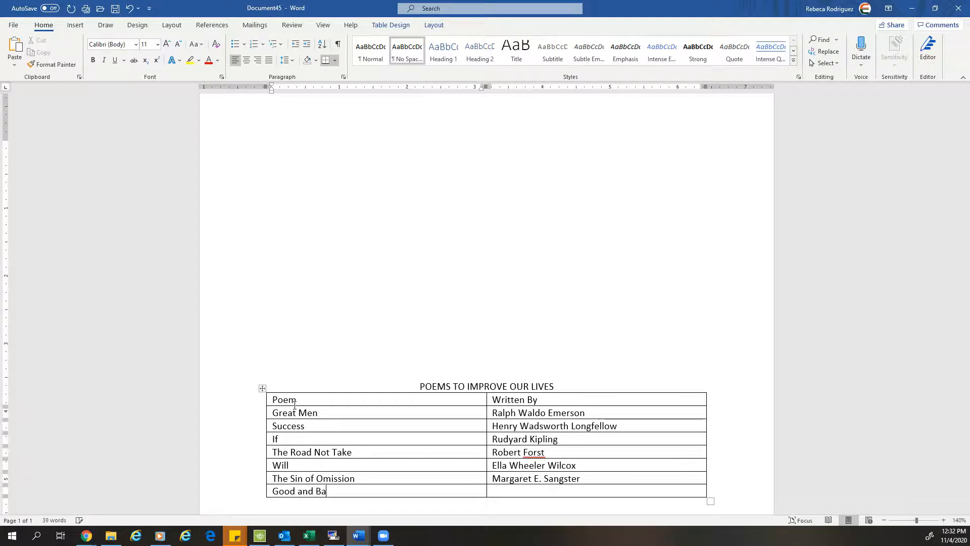
text(d Children)
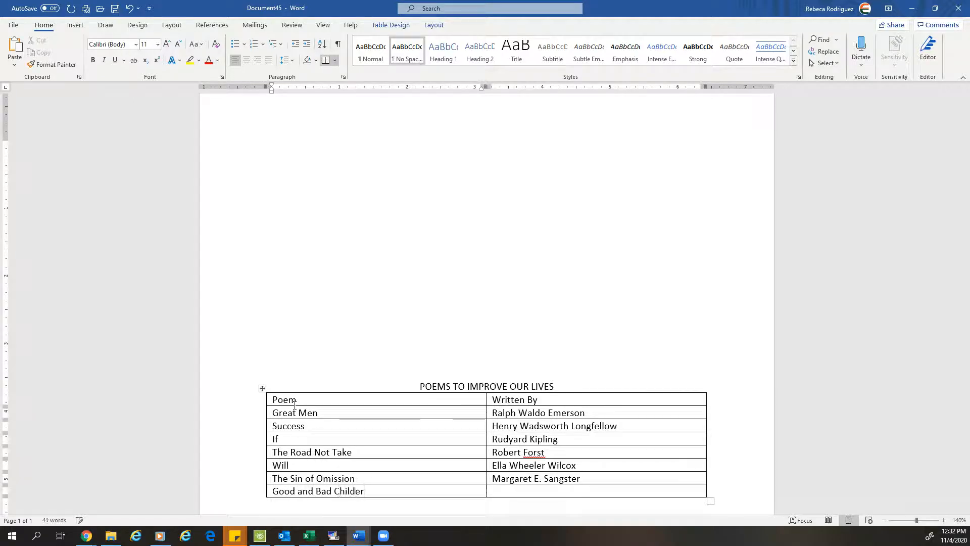
key(Tab)
text(Robert )
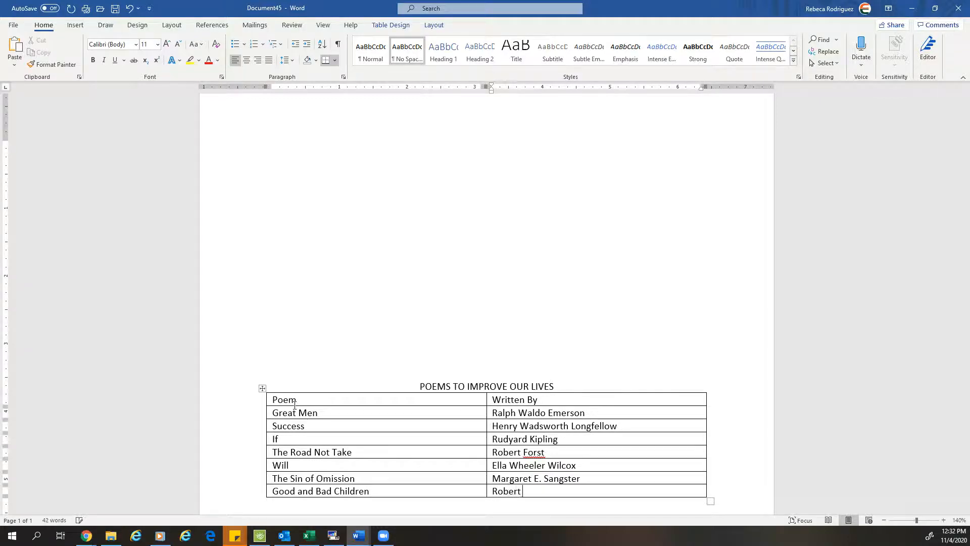
text(Louis S)
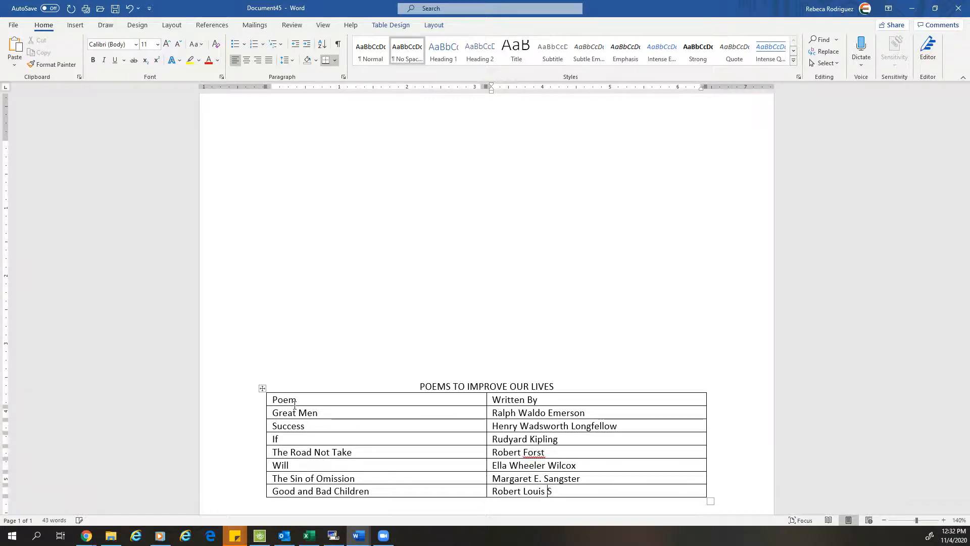
text(tevenson)
Step: Add a ninth row to the table and fill it with "Lady Clare" and "Alfred Tennyson"
key(Tab)
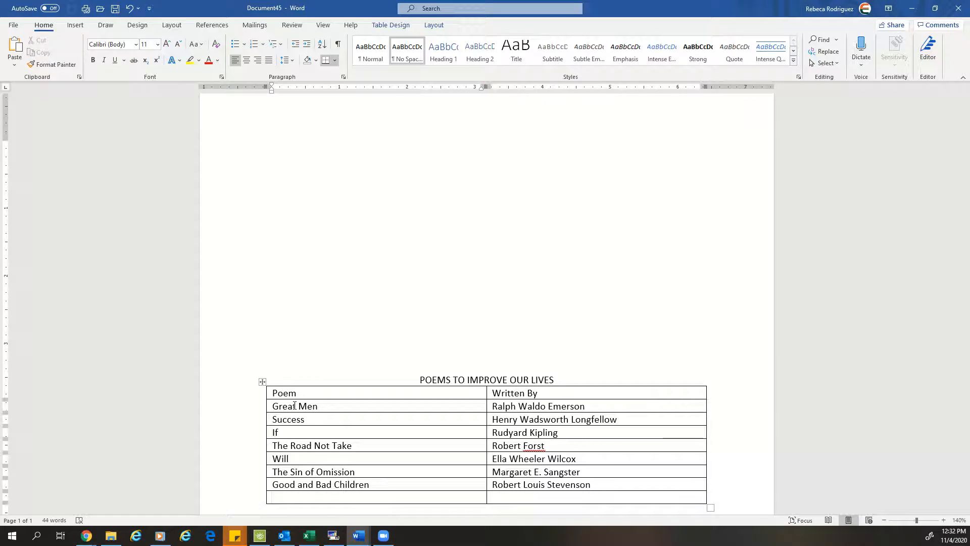
text(Lady Clare)
key(Tab)
text(Alfred Tennyson)
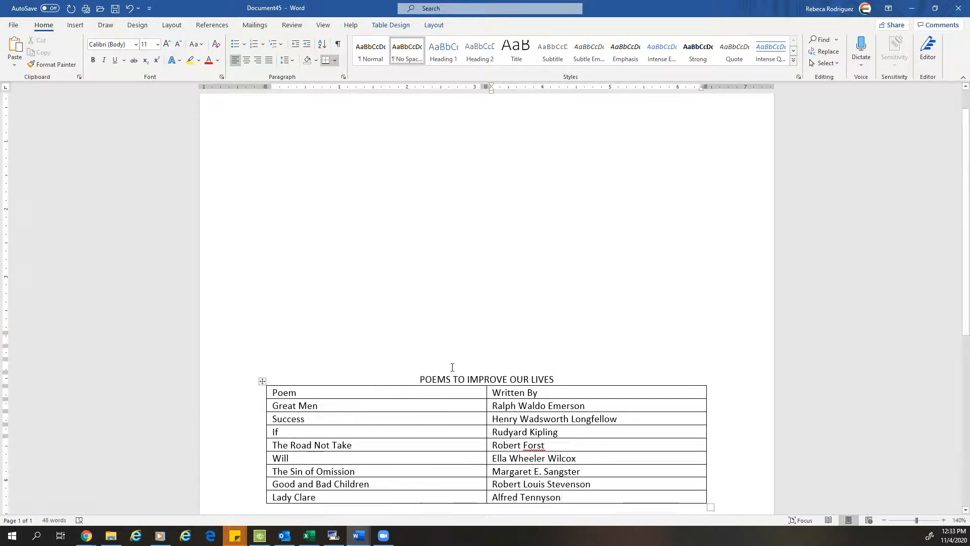
Step: Make the title "POEMS TO IMPROVE OUR LIVES" bold
scroll(450, 376, down, 2)
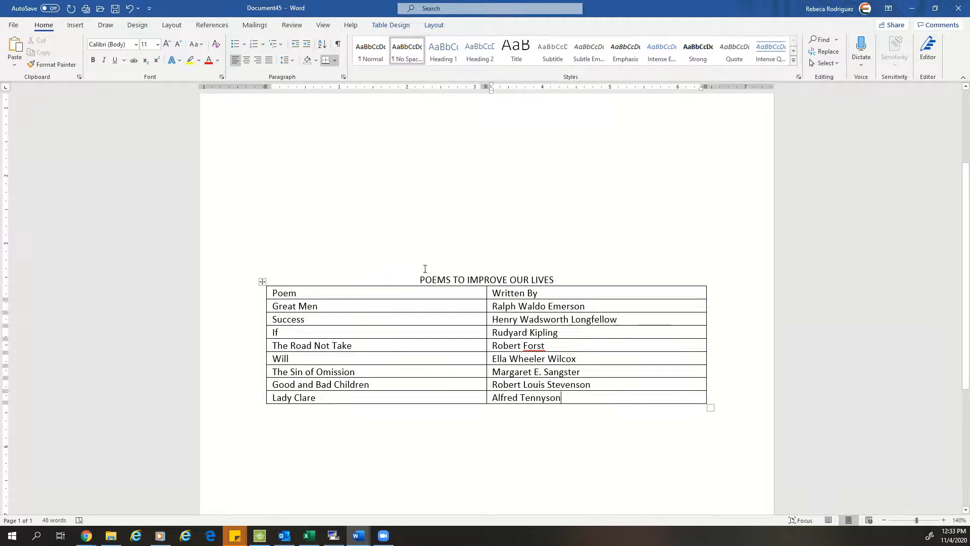
drag(420, 277, 554, 278)
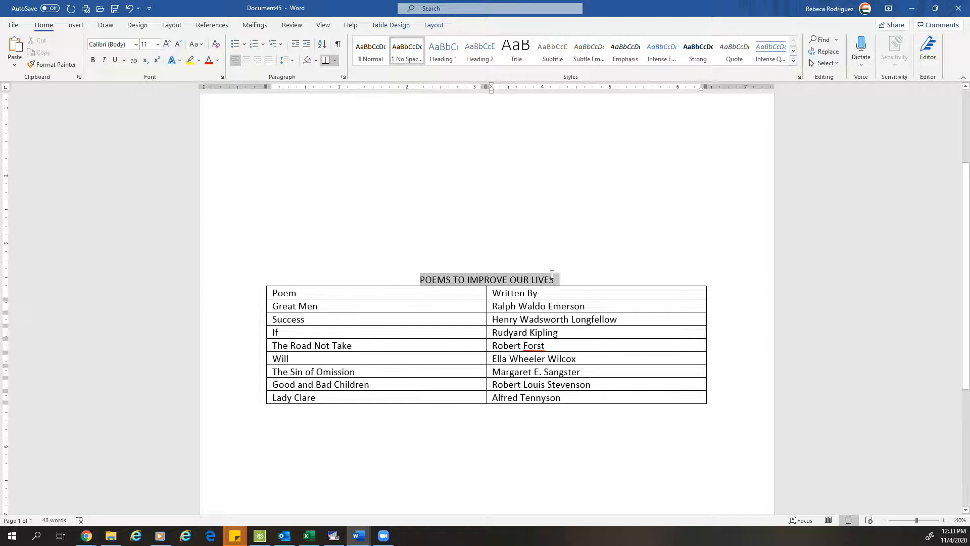
key(ctrl+b)
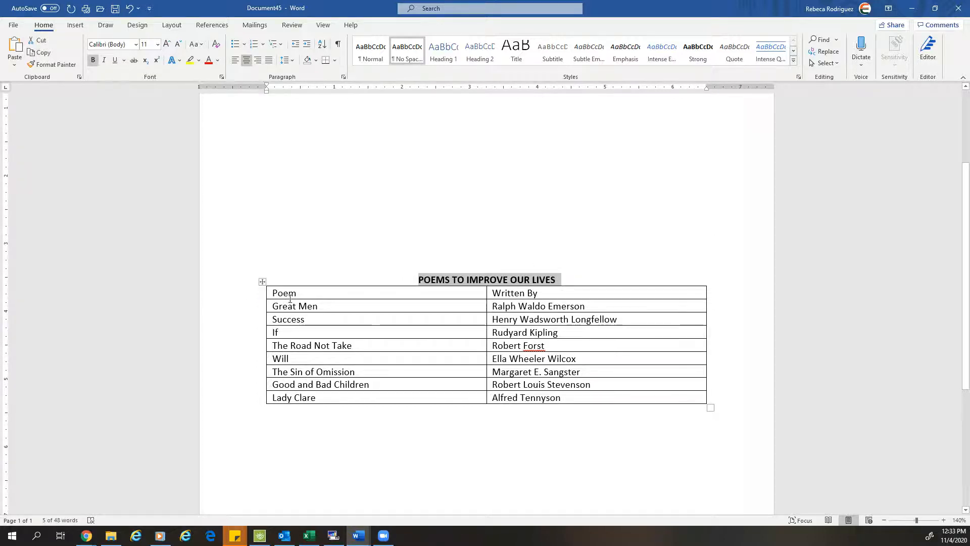
Step: Make the table's header row bold and centre its text
click(245, 298)
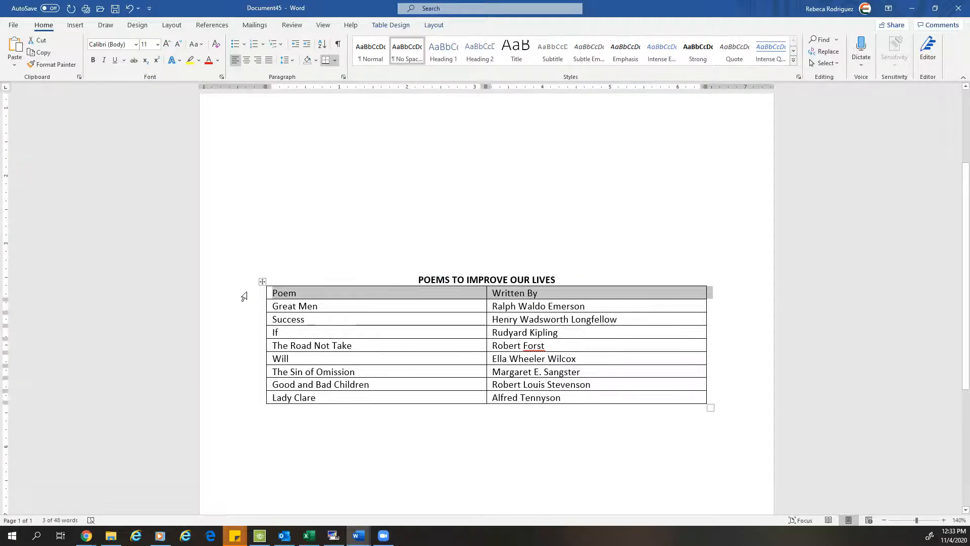
key(ctrl+b)
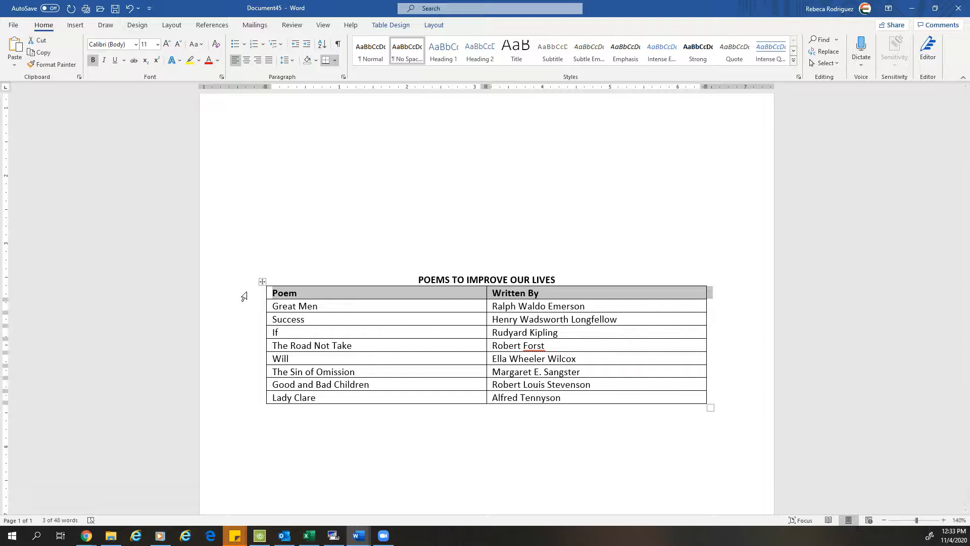
key(ctrl+e)
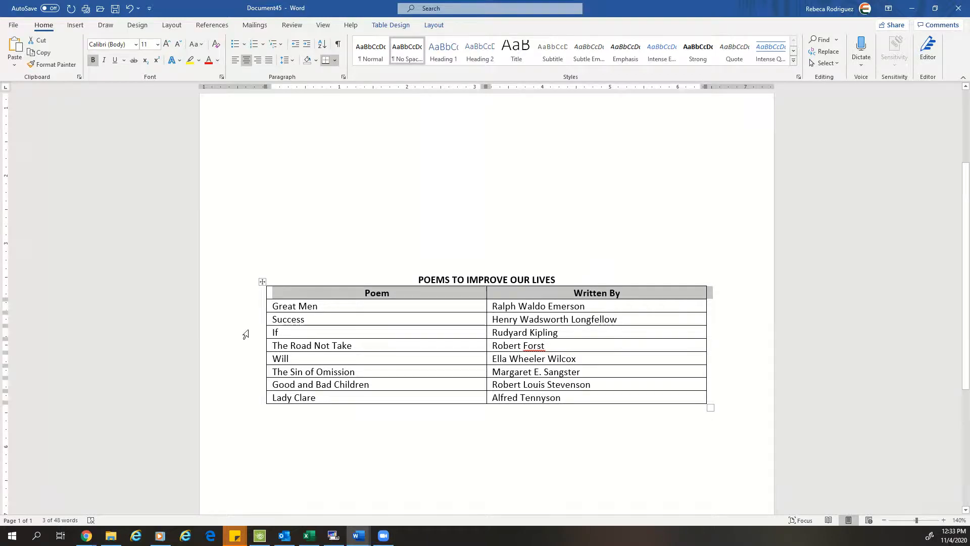
Step: Narrow both table columns by moving the outer borders inward until they closely fit the longest entries
drag(267, 331, 369, 336)
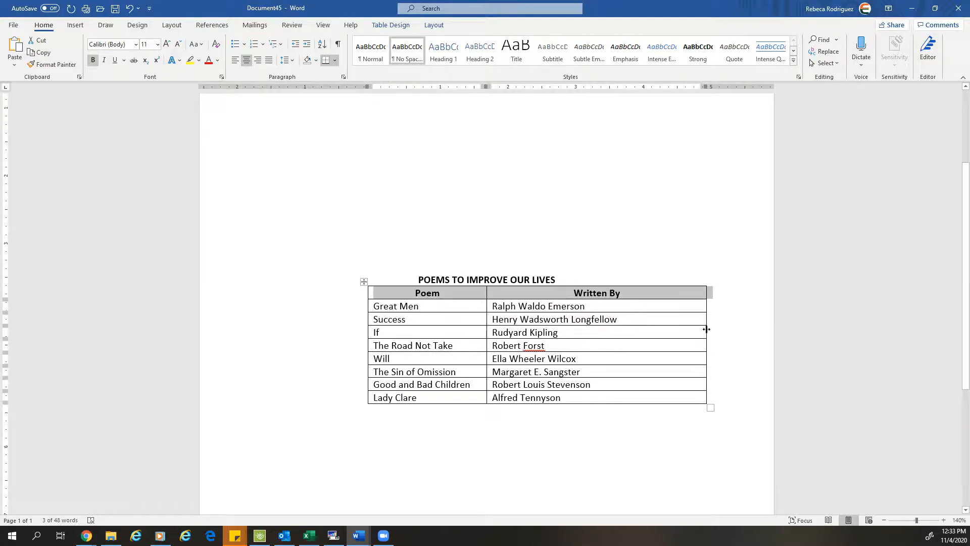
drag(707, 326, 623, 329)
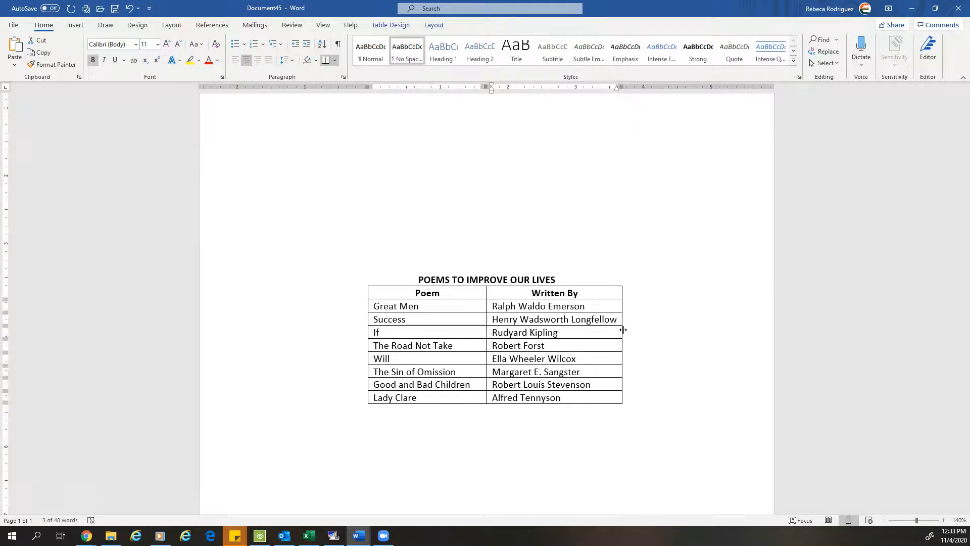
click(672, 393)
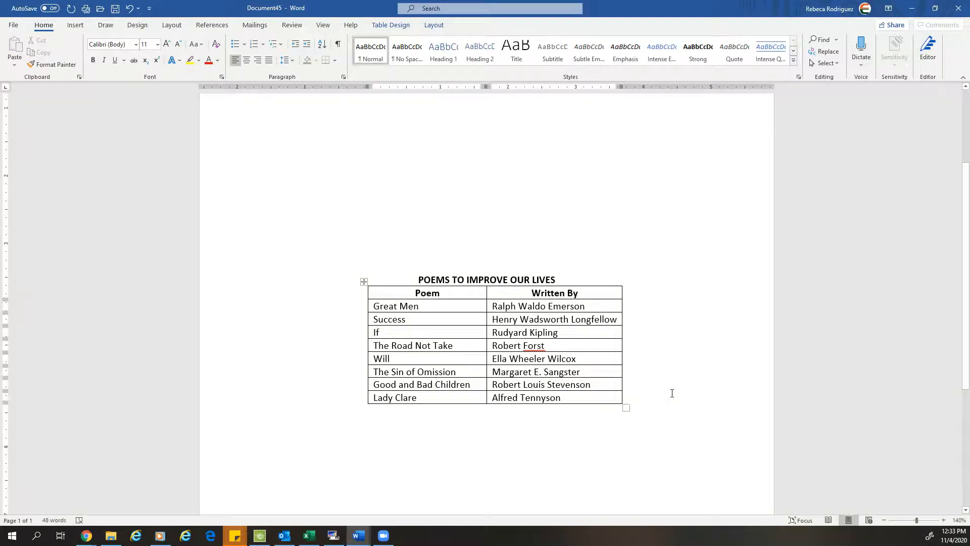
Step: Correct the misspelled author surname in "The Road Not Take" row to "Frost"
scroll(672, 393, down, 2)
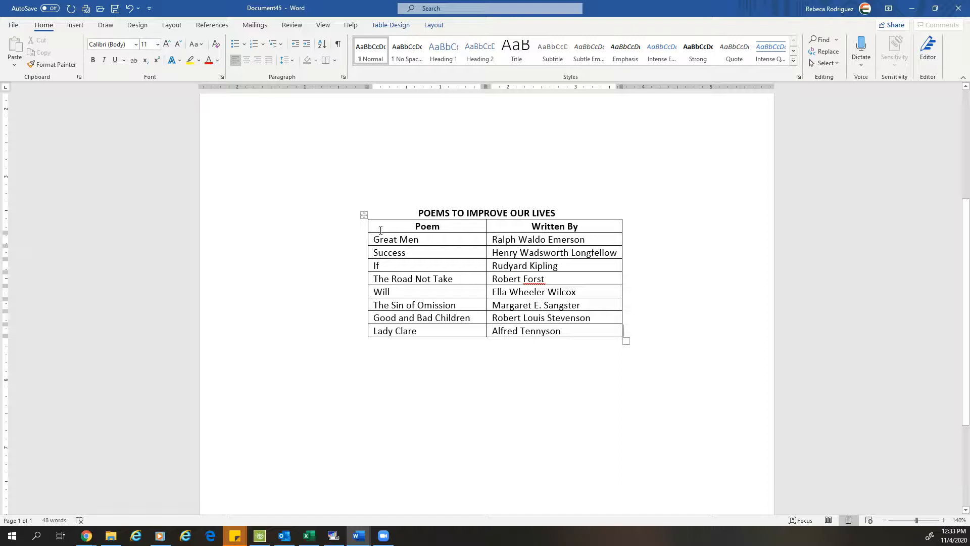
click(545, 277)
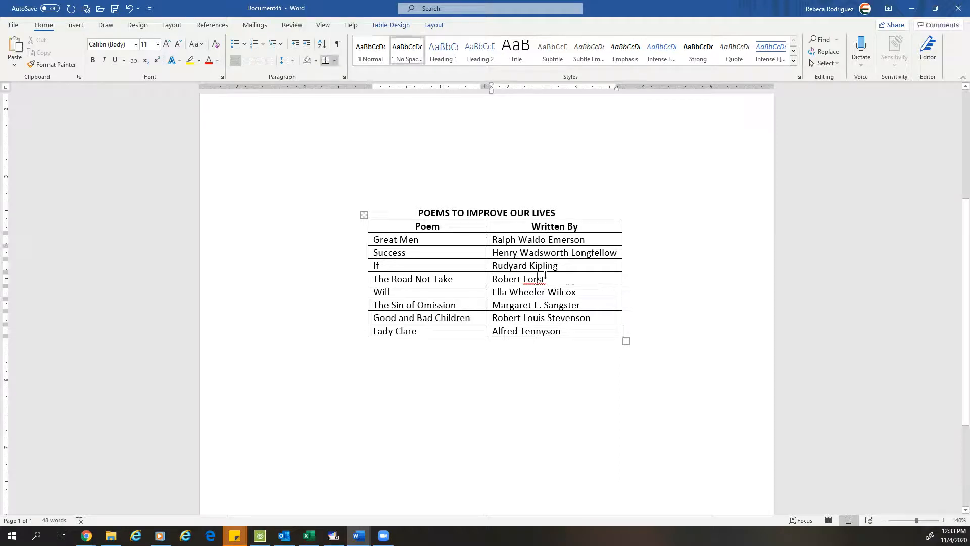
key(Left)
key(Left)
key(BackSpace)
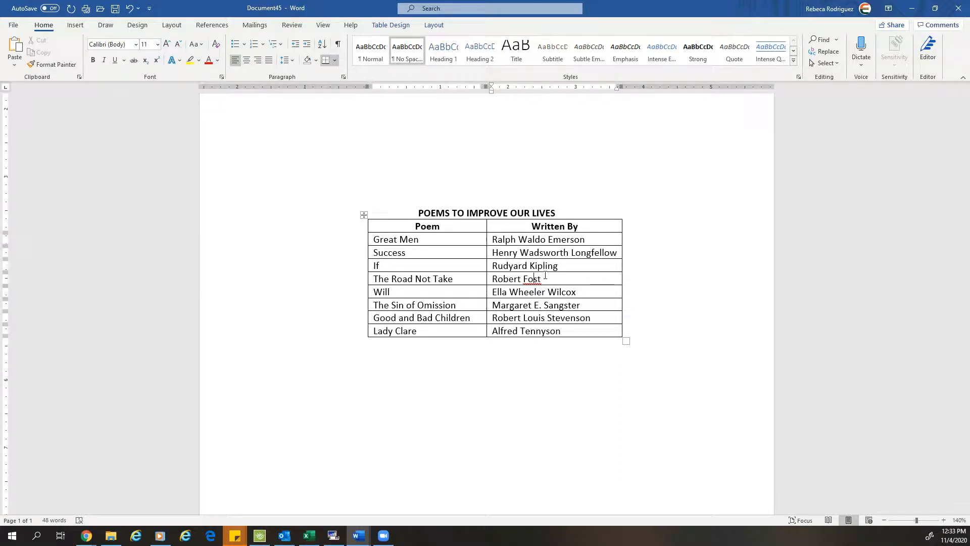
key(BackSpace)
text(ro)
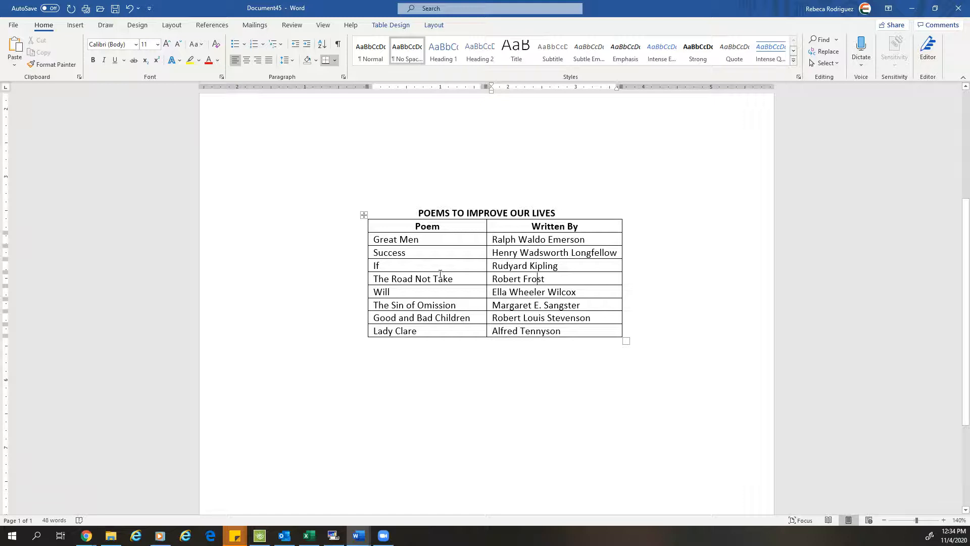
Step: Insert the three-column footer and fill its first placeholder with "Your Name"
click(76, 27)
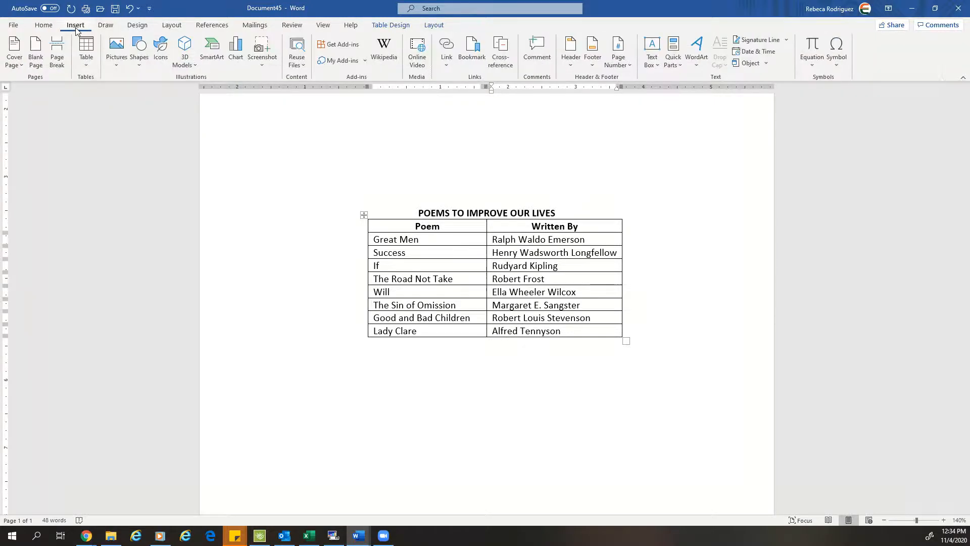
click(593, 65)
click(617, 172)
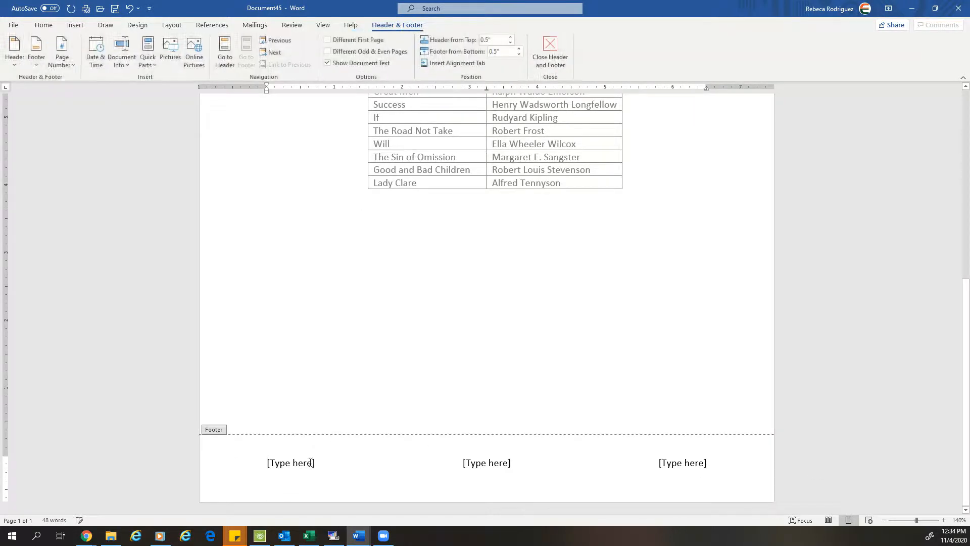
click(273, 468)
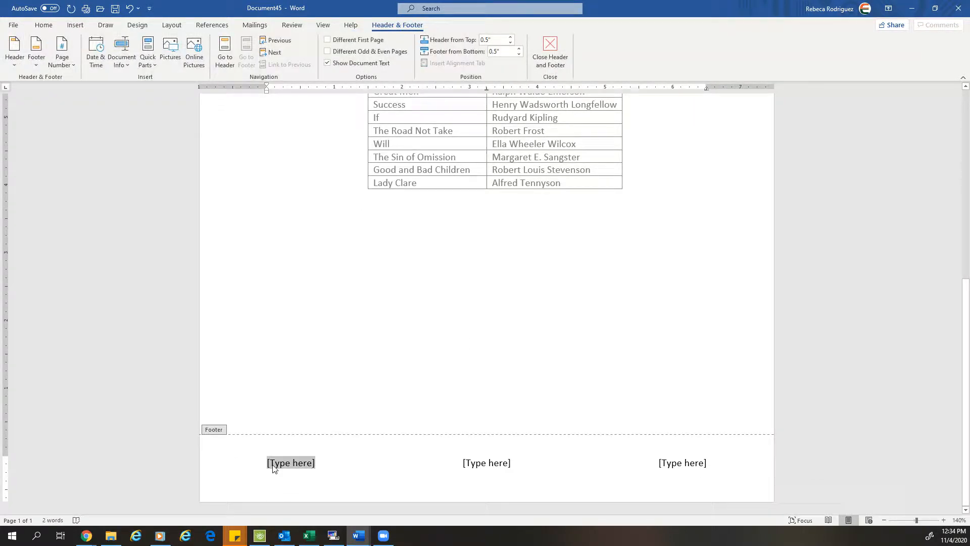
text(Your Name)
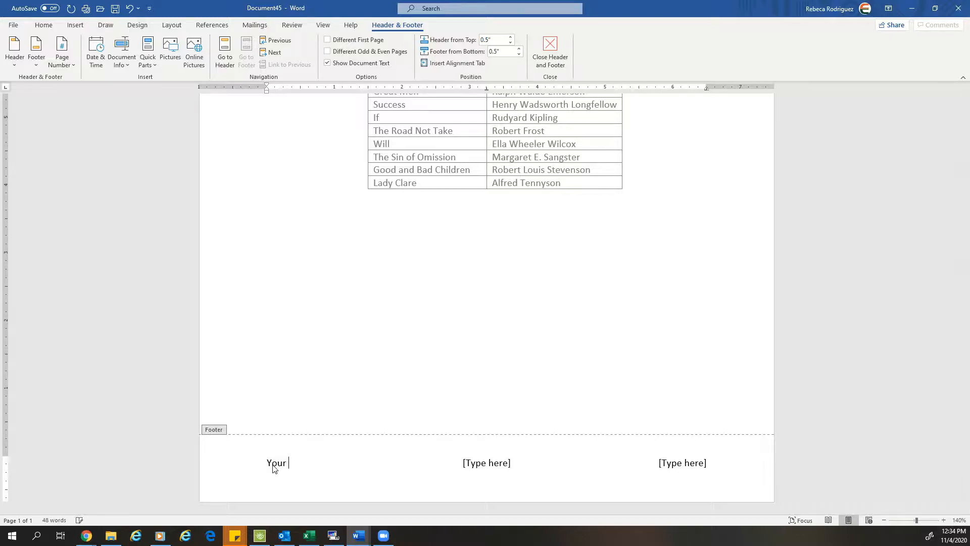
Step: Fill the footer's middle placeholder with "Poems To Improve"
click(492, 463)
text(Poeme)
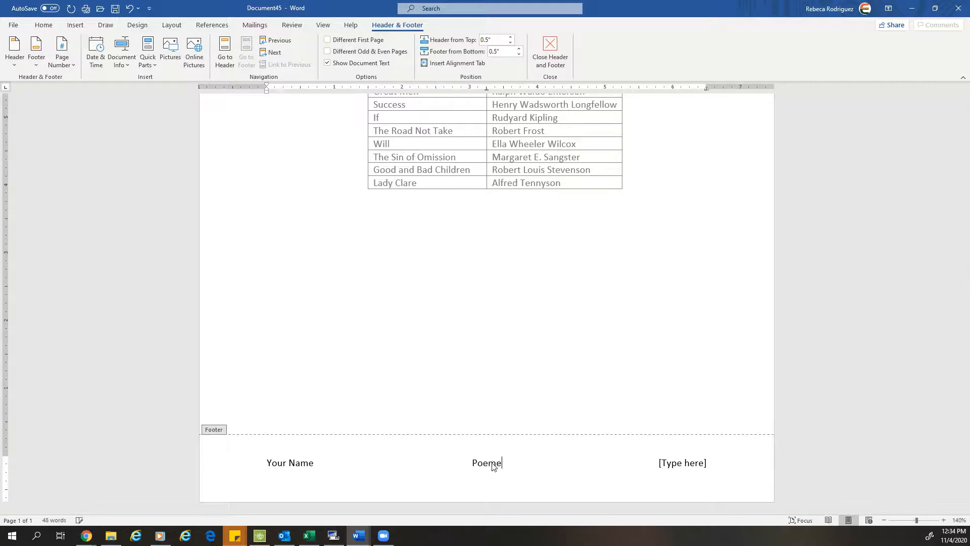
key(BackSpace)
text(s To Improce)
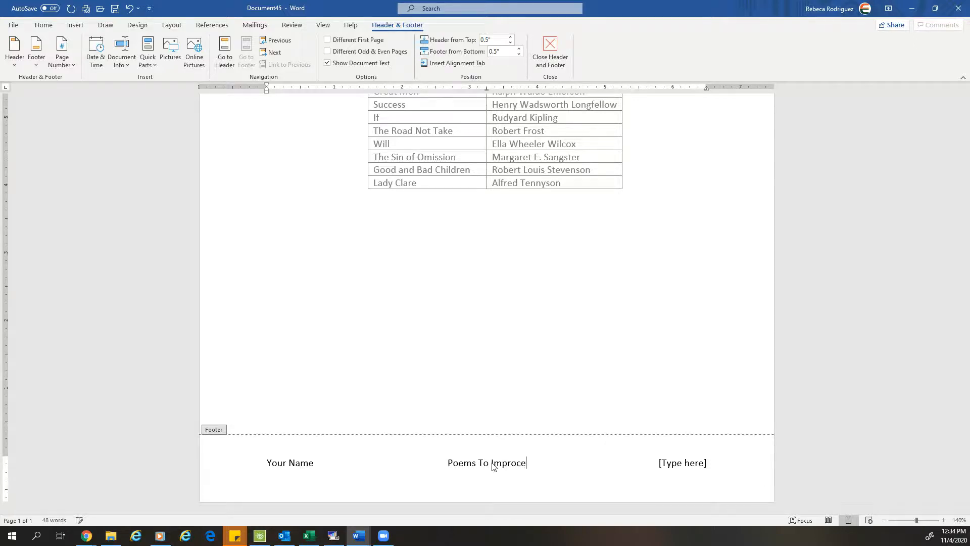
key(BackSpace)
text(ve)
Step: Fill the footer's last placeholder with "Period 6" and return to the document body
click(704, 463)
key(Delete)
text(Period 6)
scroll(680, 362, up, 5)
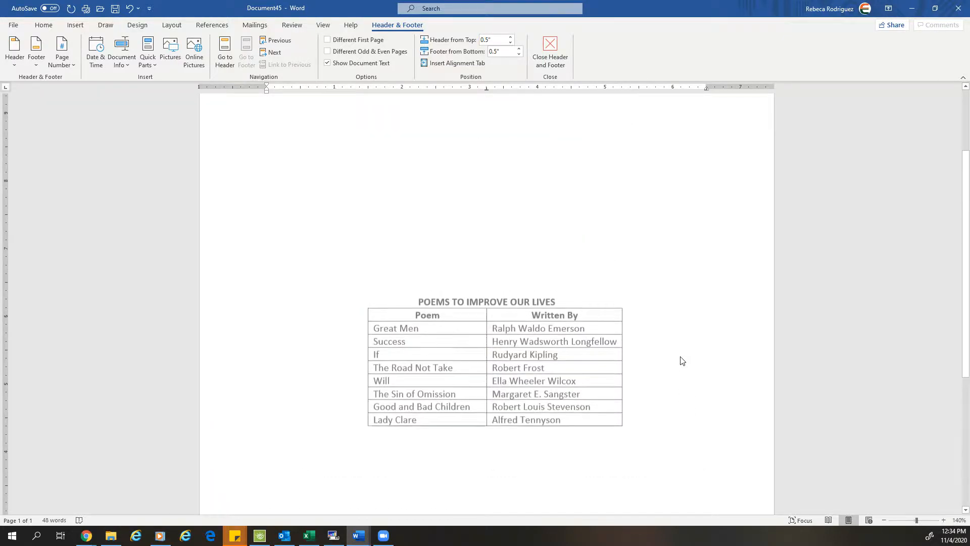
click(539, 59)
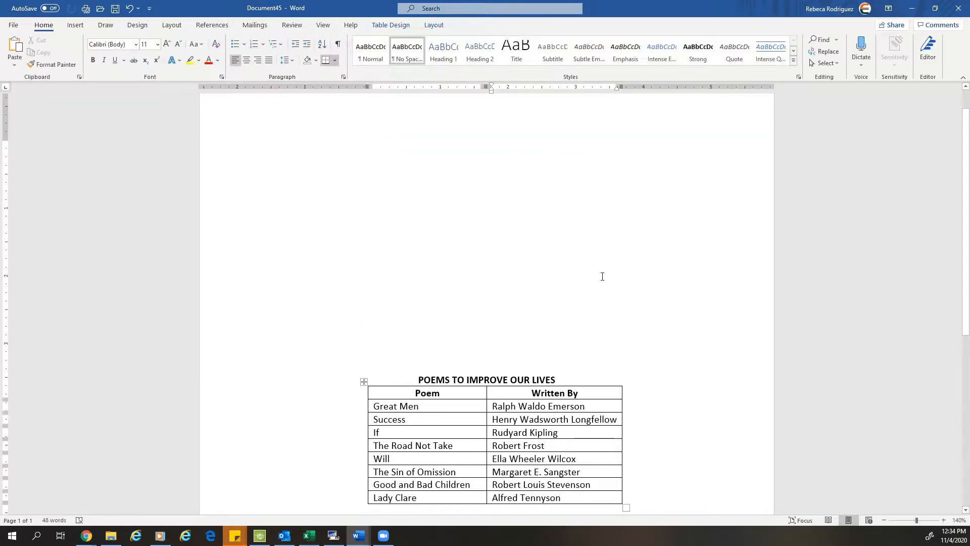
Step: Save the document in the ICT folder on the I: drive as "Poems to Improve-Last Name First Name"
scroll(609, 281, down, 3)
scroll(596, 368, down, 2)
scroll(596, 368, up, 1)
click(14, 25)
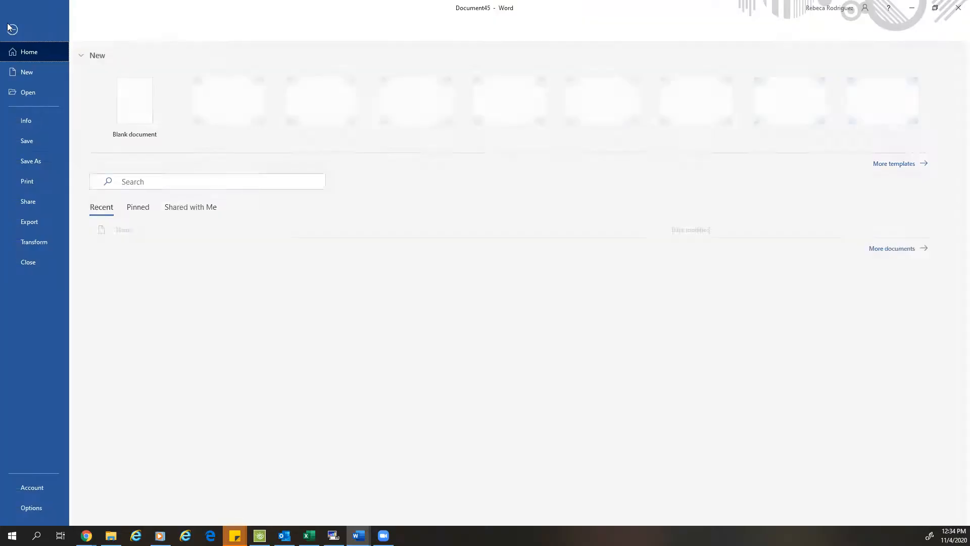
click(46, 162)
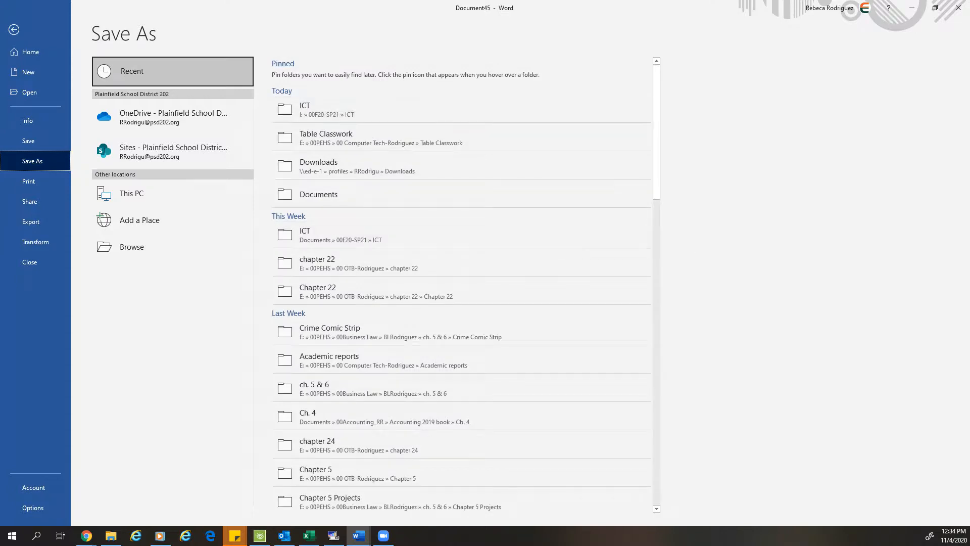
click(366, 117)
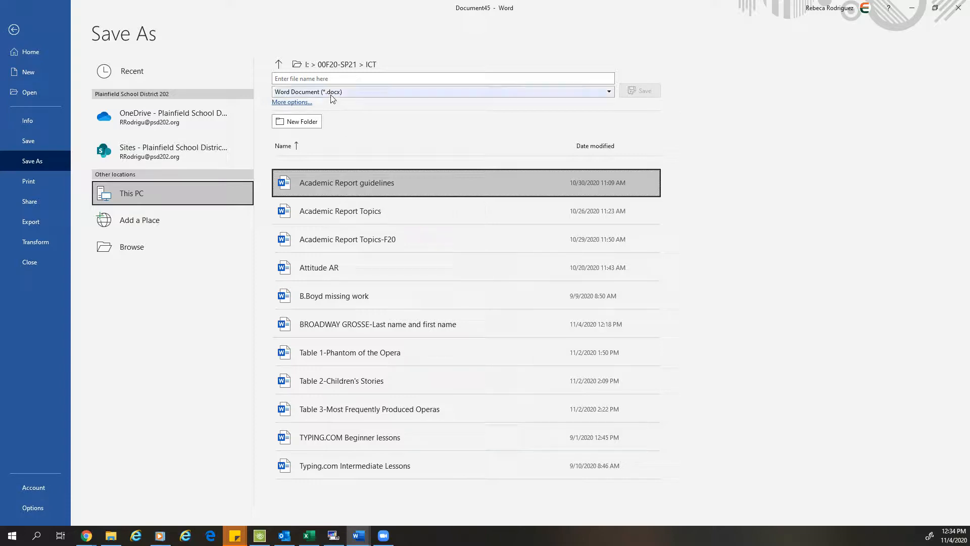
click(323, 79)
text(Pow)
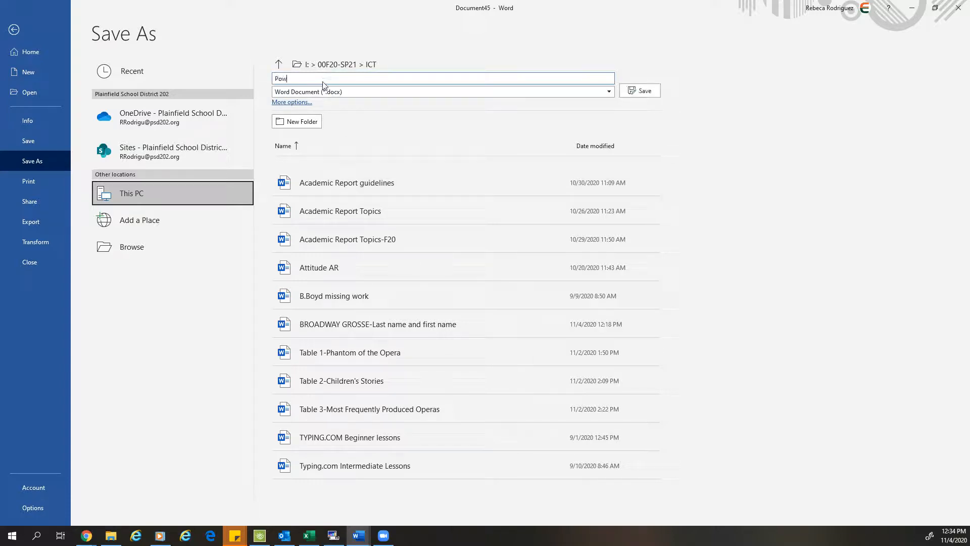
text(ms to Improve-Last Name First Name)
key(Return)
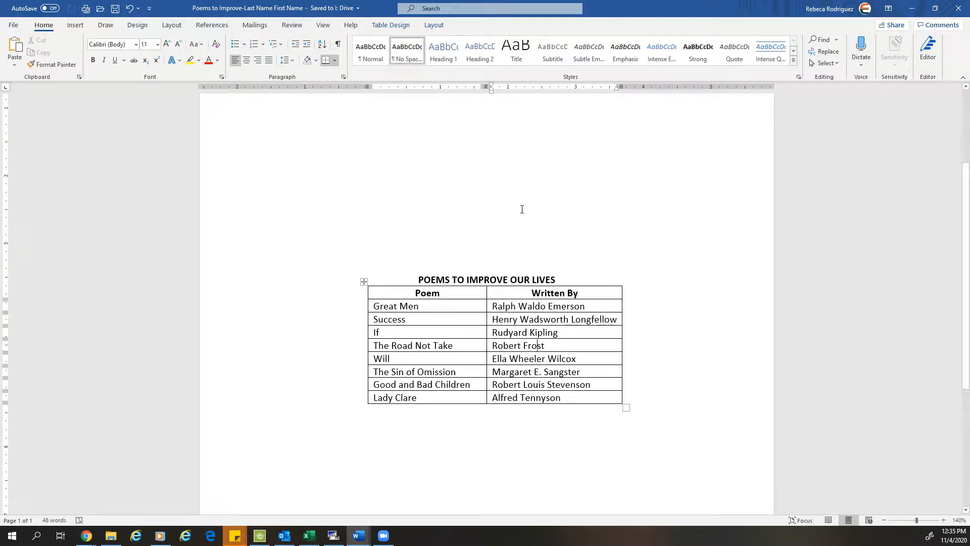
Step: Apply the blue List Tables style with a solid dark-blue header and light-blue banded rows to the poem table
click(398, 28)
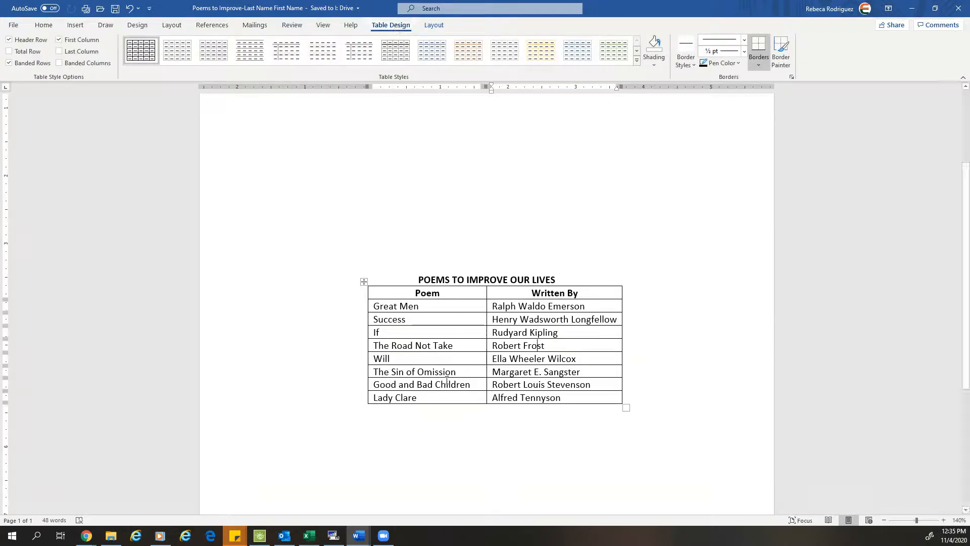
click(943, 520)
click(944, 520)
click(944, 520)
click(945, 521)
click(945, 521)
click(945, 521)
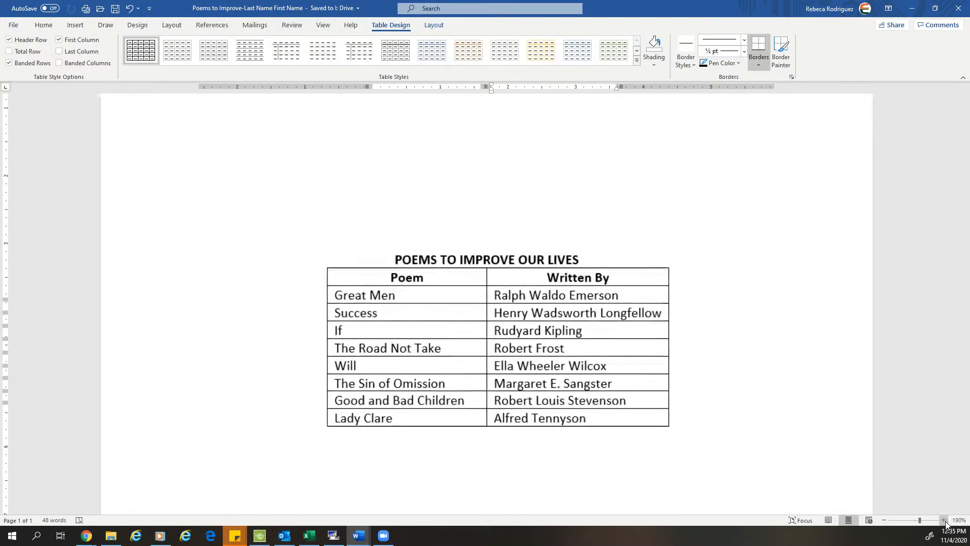
click(945, 521)
click(946, 521)
click(945, 521)
click(945, 521)
click(945, 521)
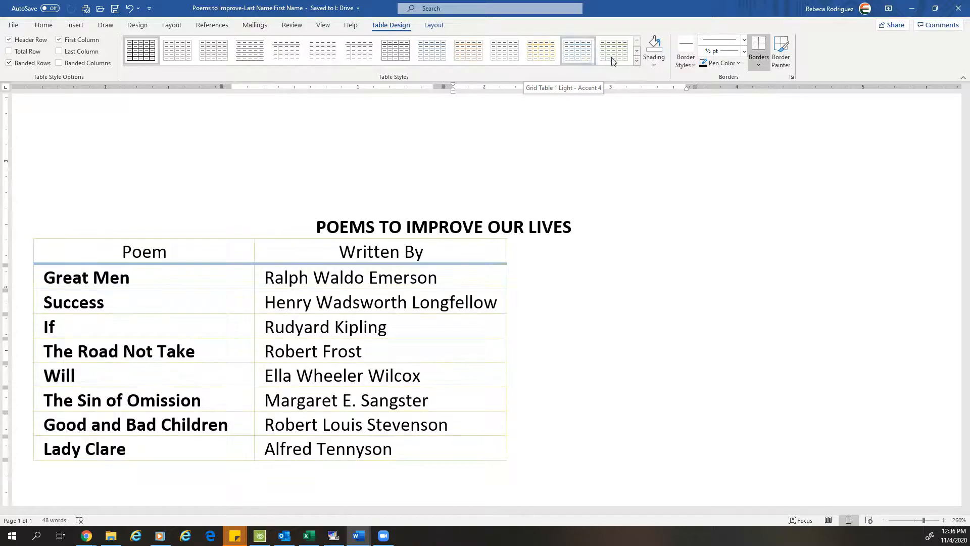
click(637, 61)
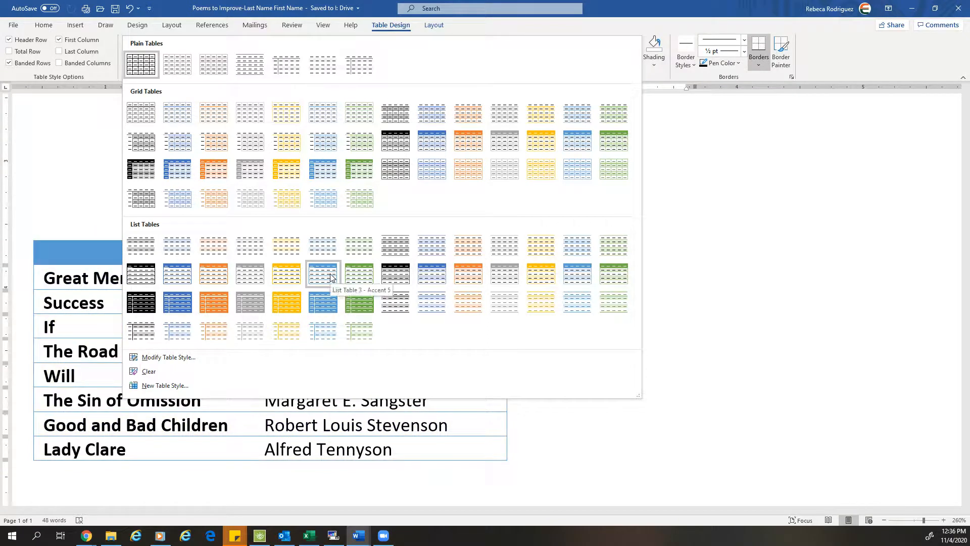
click(435, 278)
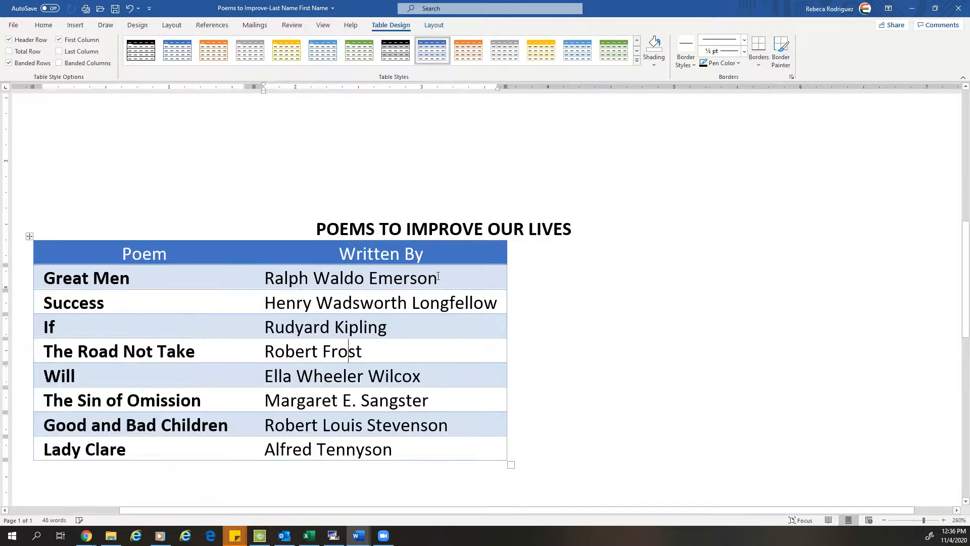
Step: Move the whole table sideways so it is centred beneath the title
click(29, 236)
mouse_move(49, 236)
mouse_down()
mouse_move(191, 234)
mouse_move(188, 241)
mouse_up()
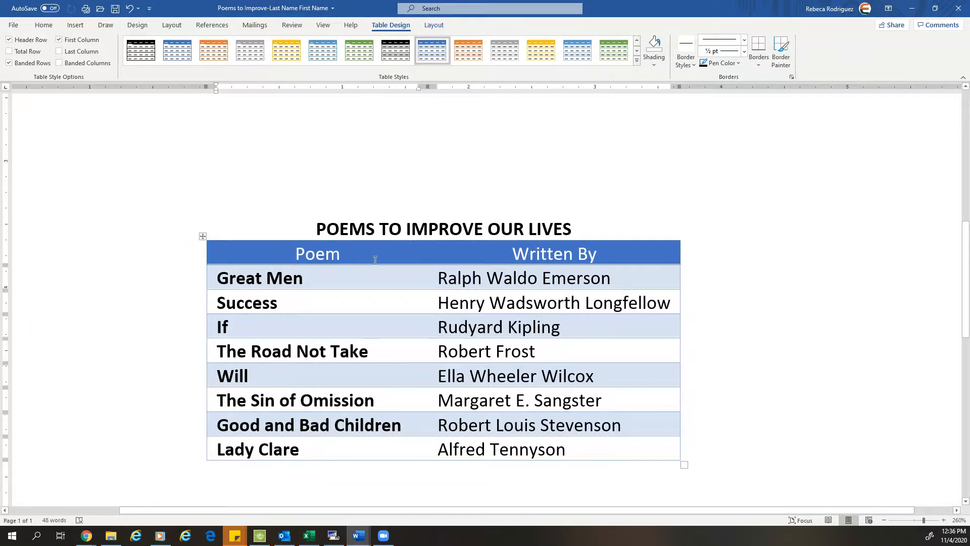
click(203, 237)
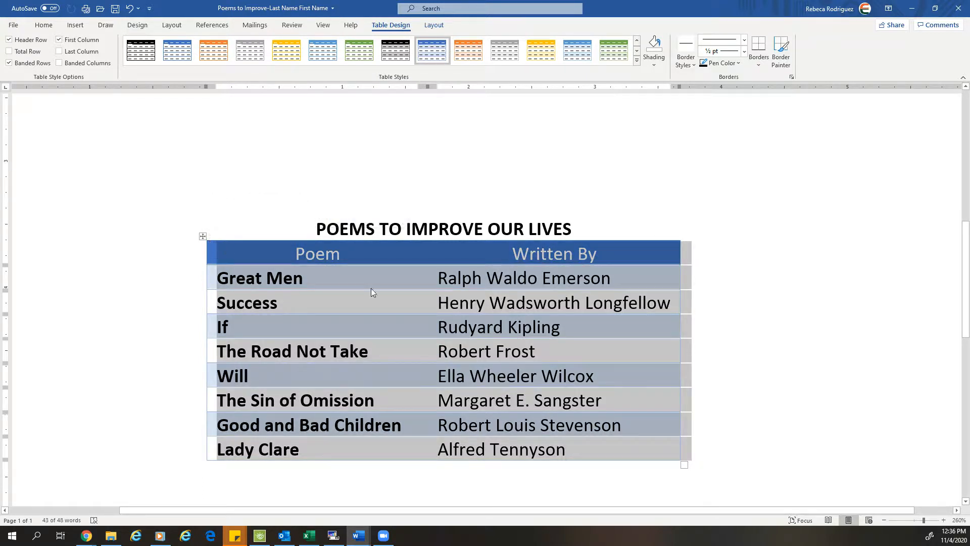
click(371, 288)
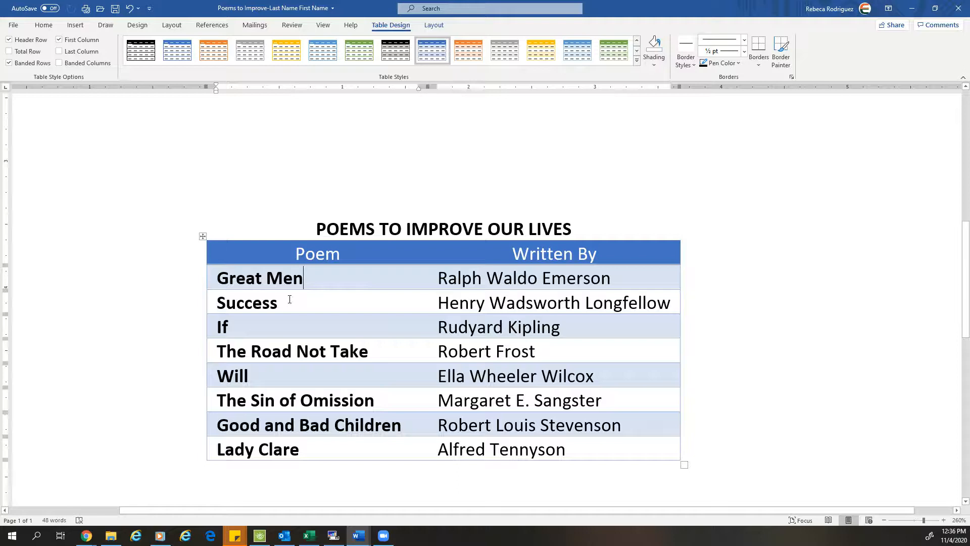
Step: Shade the Success, The Road Not Take, The Sin of Omission and Lady Clare rows light gold
drag(273, 302, 505, 303)
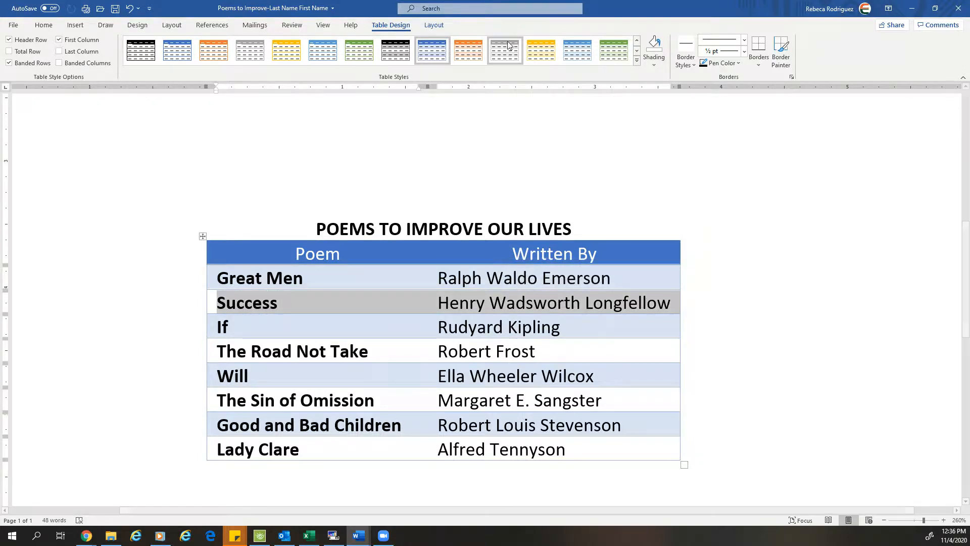
click(653, 61)
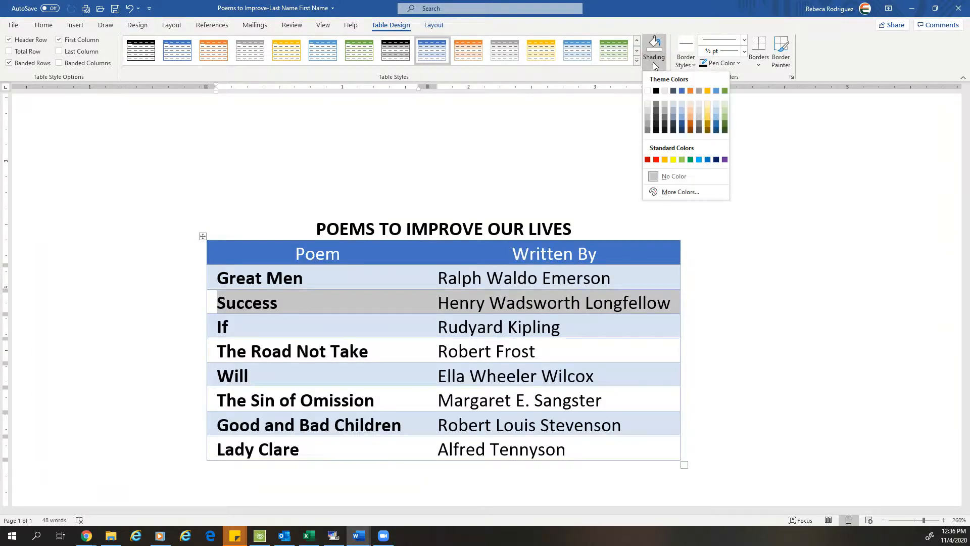
click(708, 109)
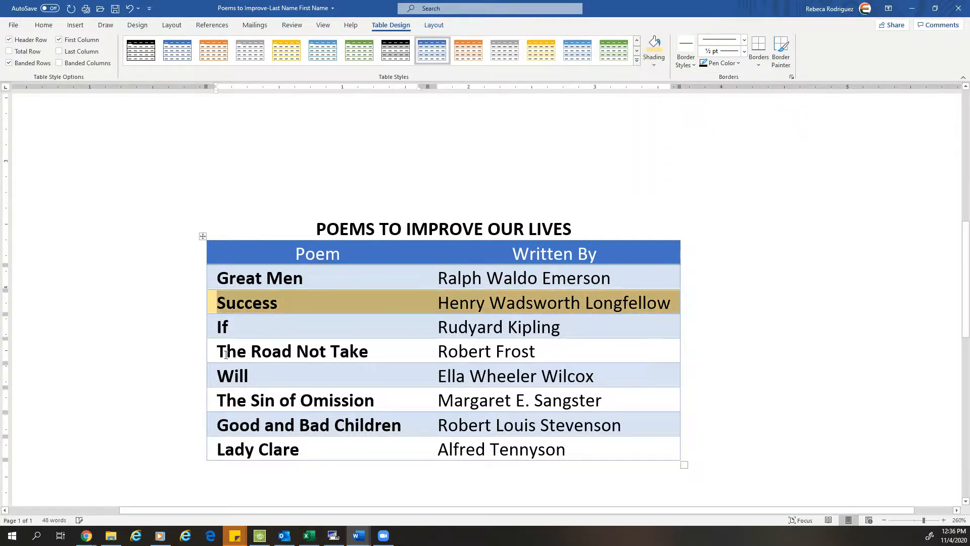
drag(210, 352, 506, 352)
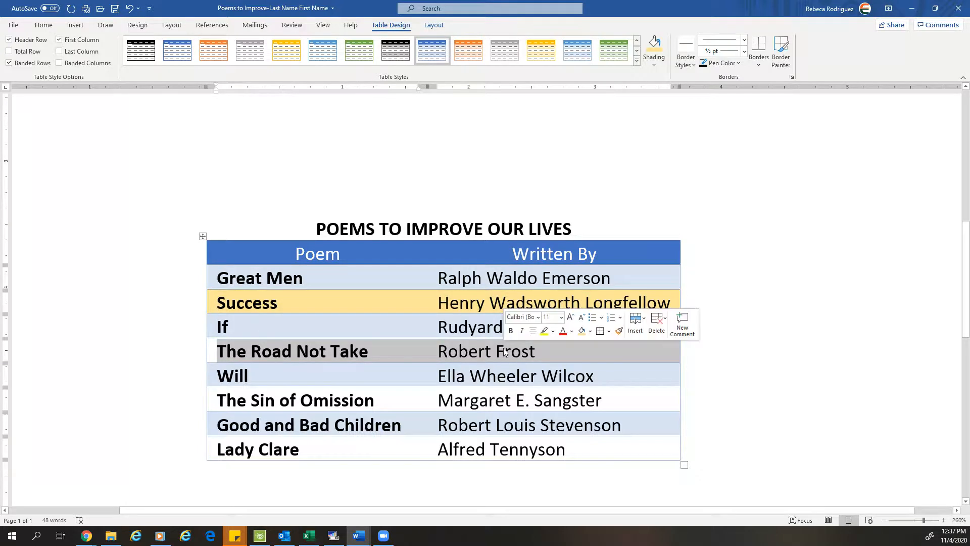
click(582, 332)
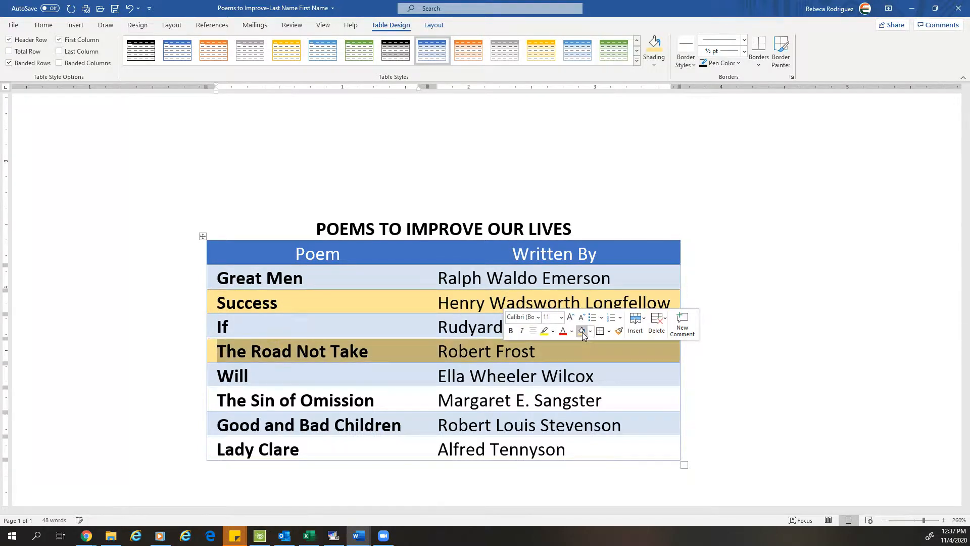
drag(224, 401, 505, 401)
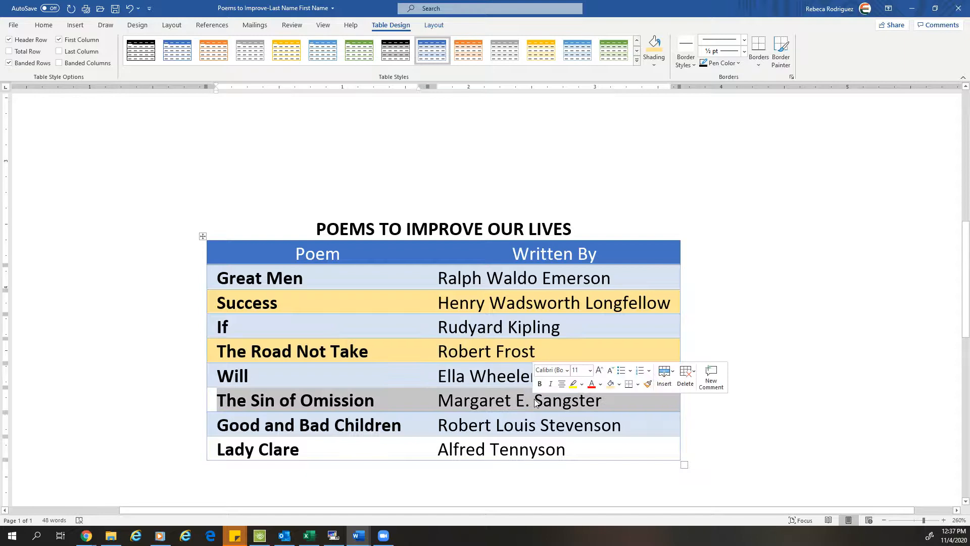
click(609, 384)
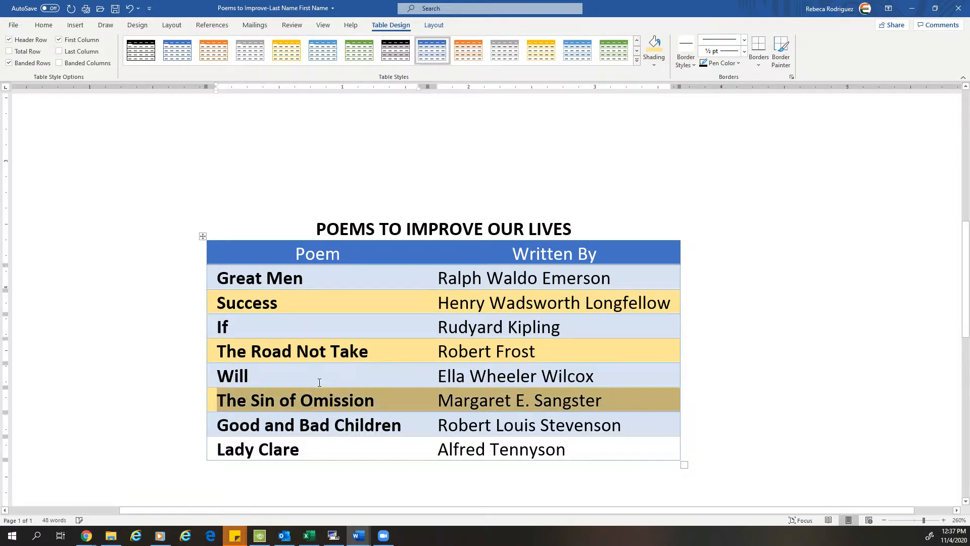
click(421, 304)
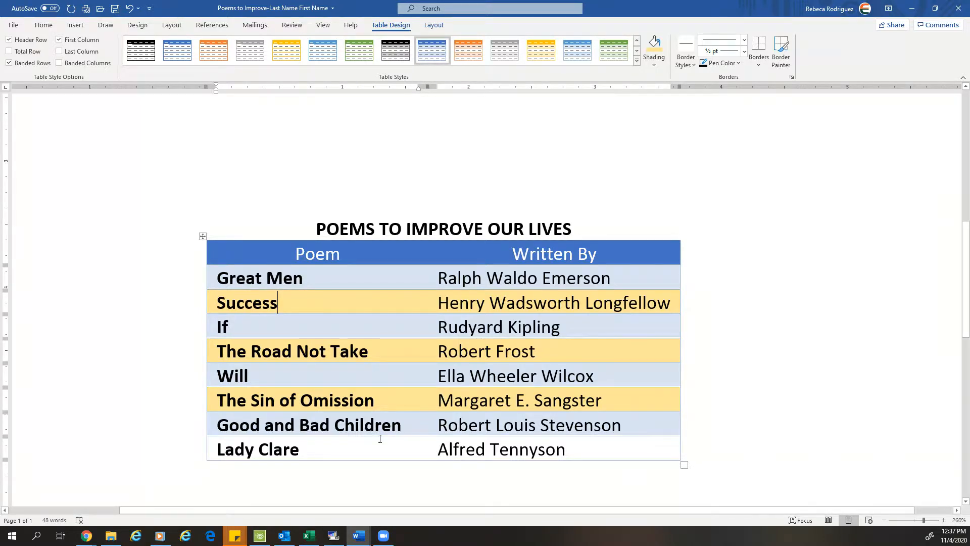
drag(270, 449, 458, 447)
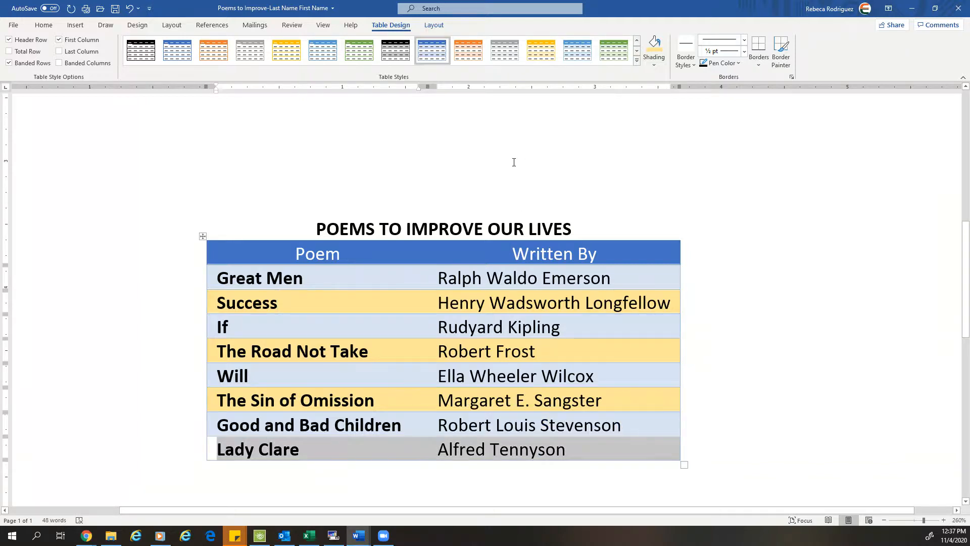
click(654, 44)
click(402, 376)
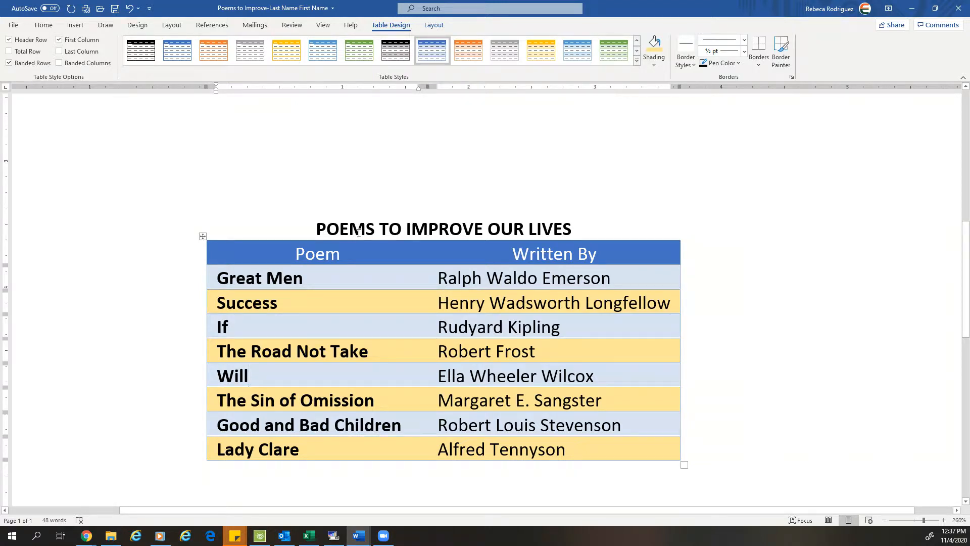
Step: Add the line "1950-2001" between the title and the poem table
click(584, 222)
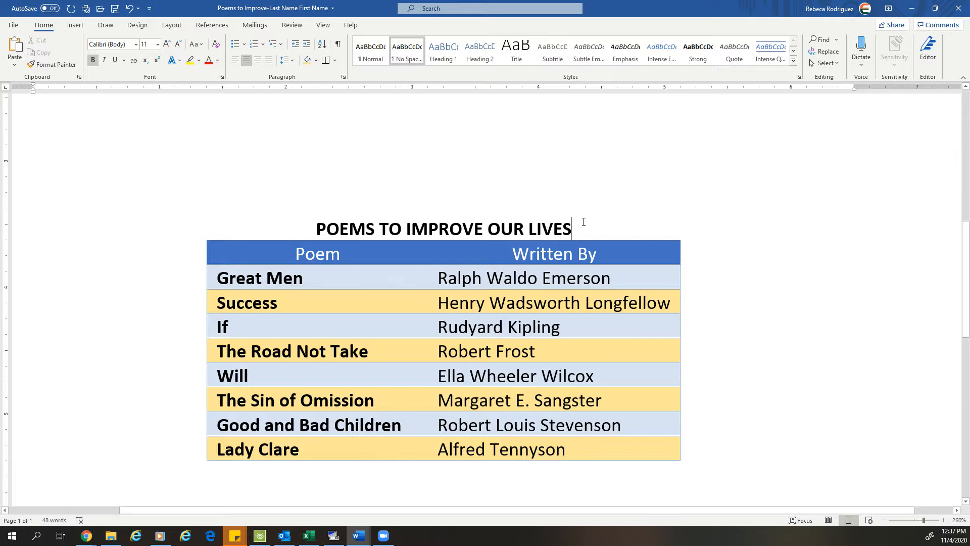
key(Return)
text(1950-1)
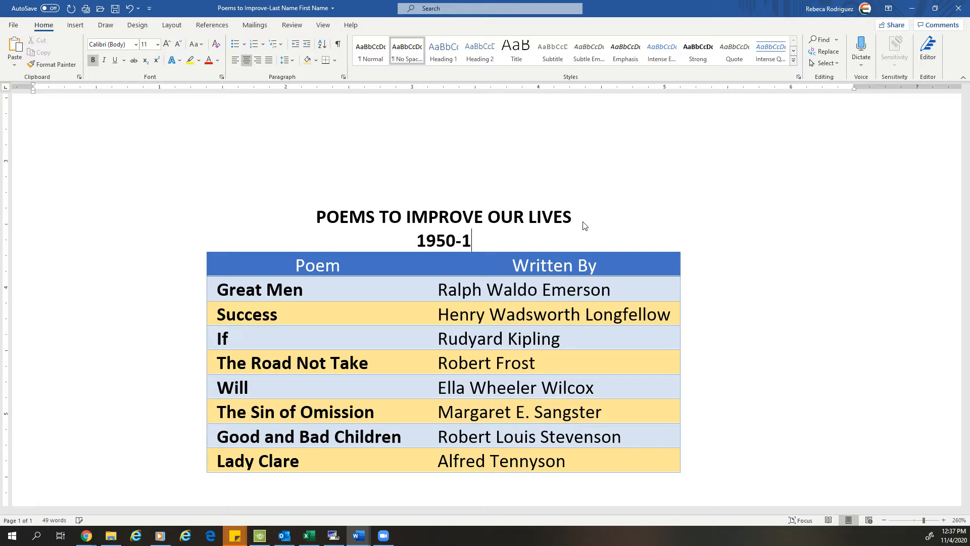
key(BackSpace)
text(2001)
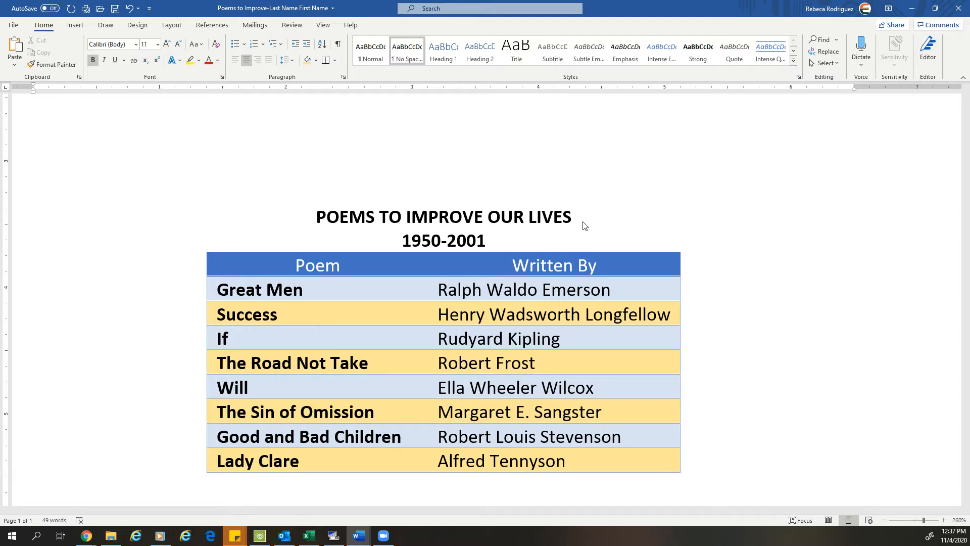
Step: Undo the added date line beneath the title
key(ctrl+z)
key(ctrl+z)
key(ctrl+z)
key(ctrl+z)
key(ctrl+z)
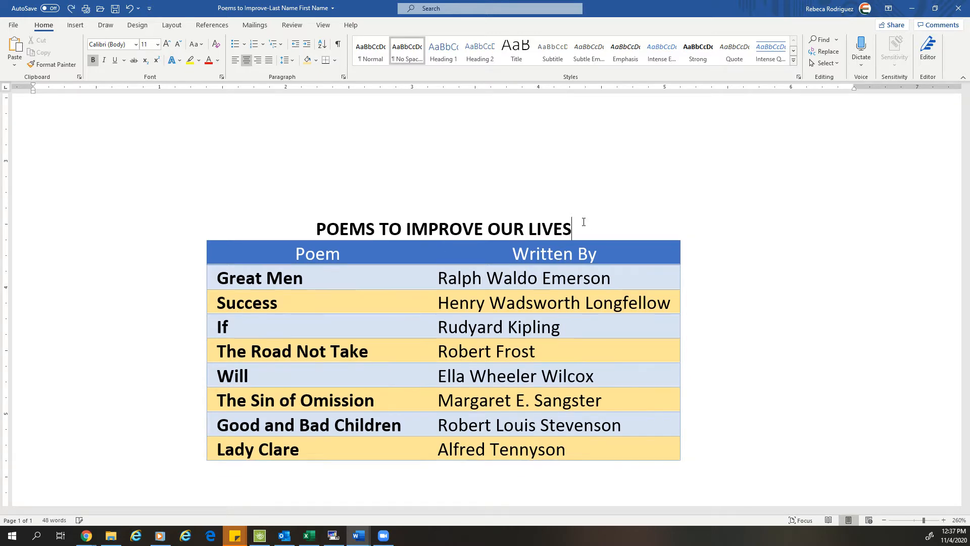
Step: Try inserting a blank row above the table's header row, and undo the insertion
click(394, 255)
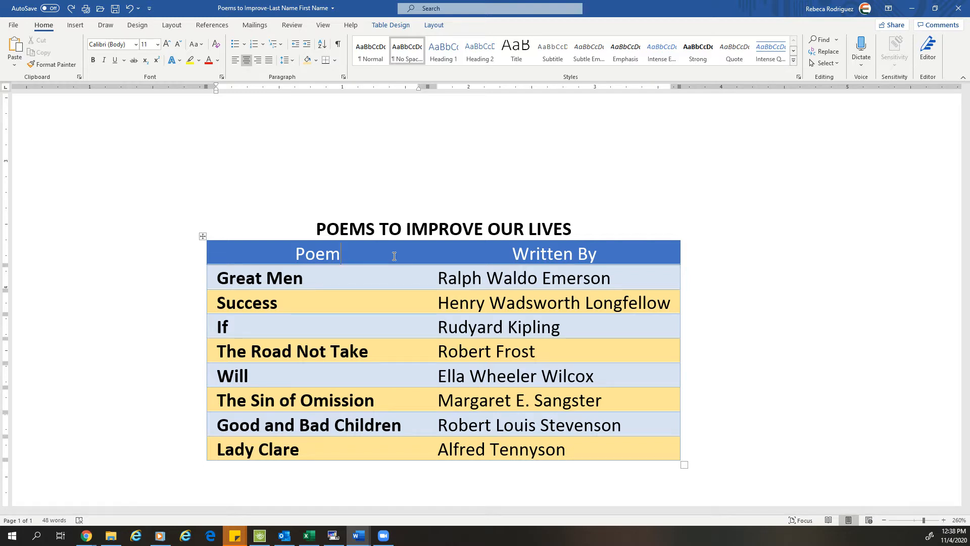
click(387, 26)
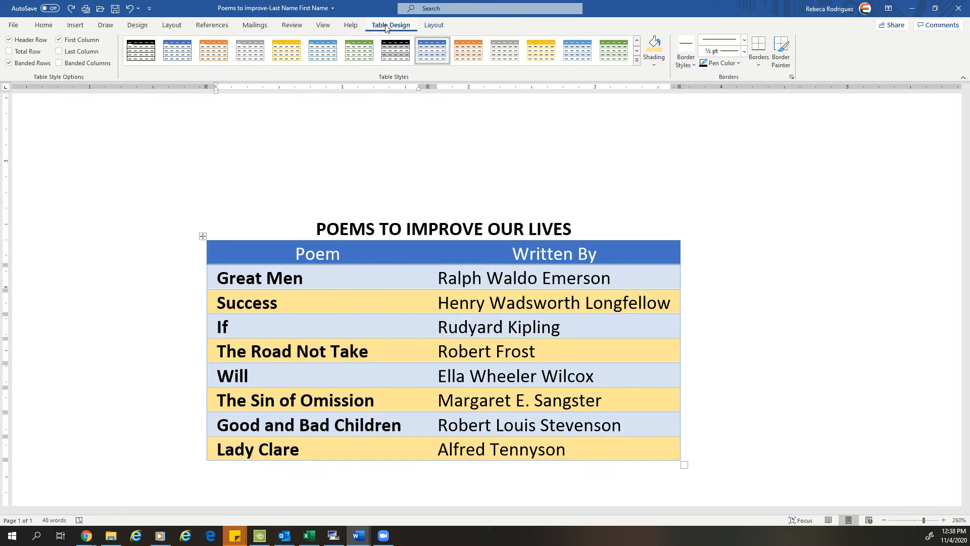
click(436, 25)
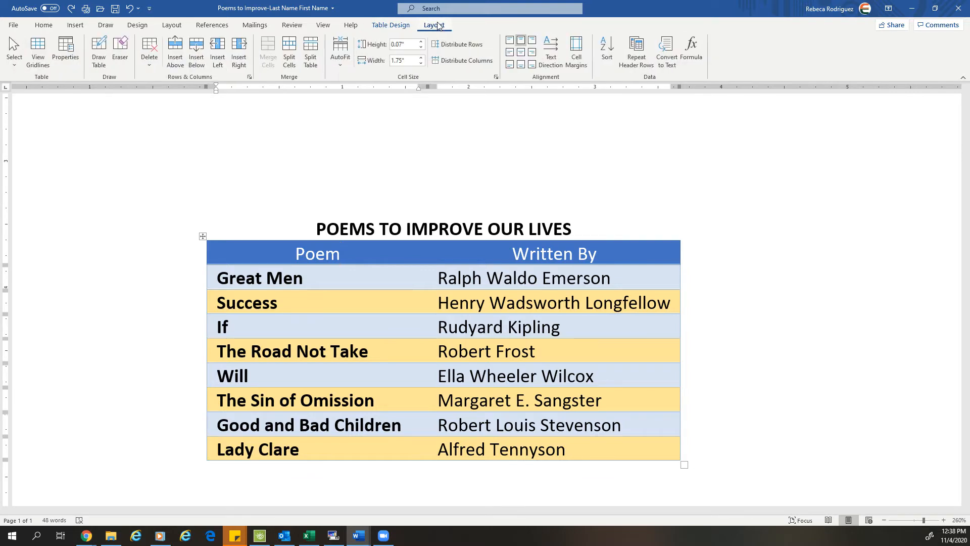
click(176, 65)
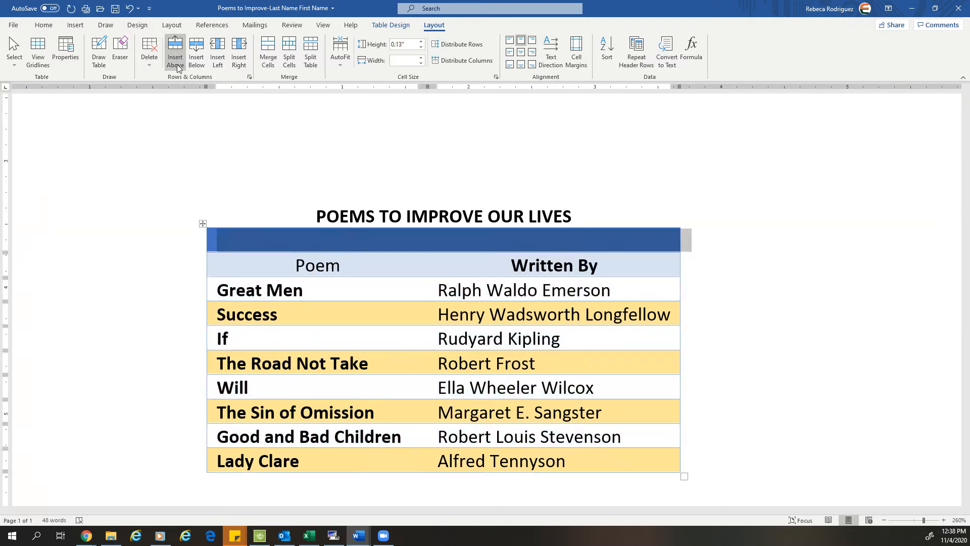
key(ctrl+z)
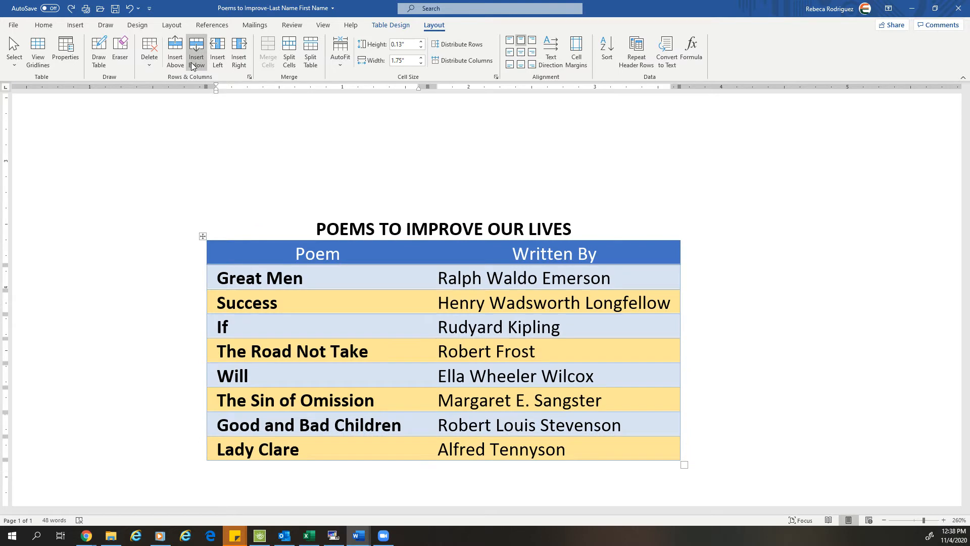
Step: Insert a blank column before the Poem column
click(219, 69)
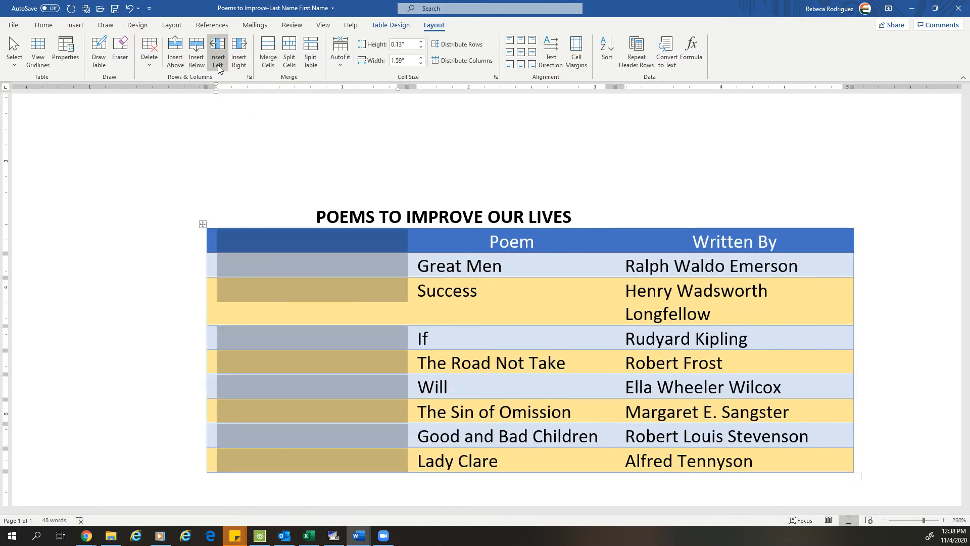